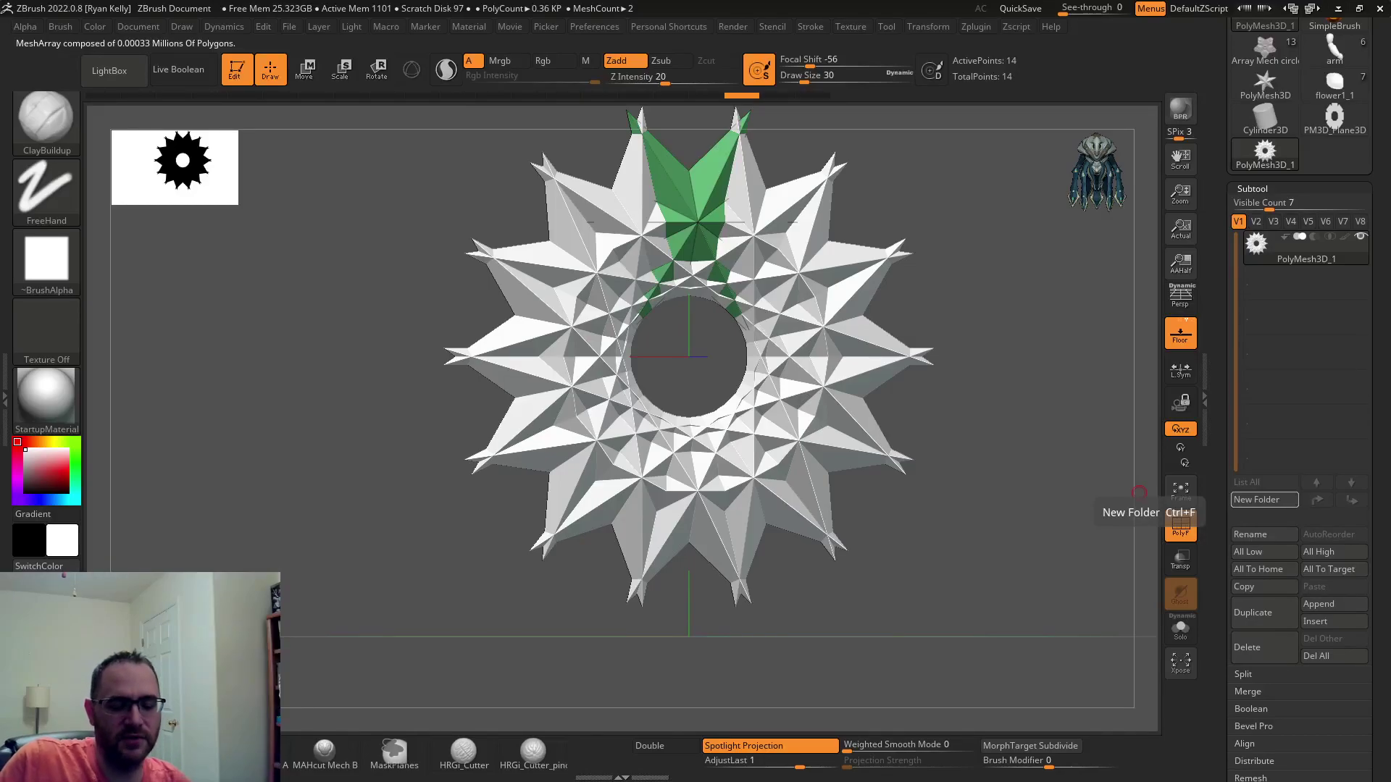
# Convert the live star array of 14 repeats into an actual mesh.
pyautogui.moveTo(1138, 493); pyautogui.dragTo(976, 308)
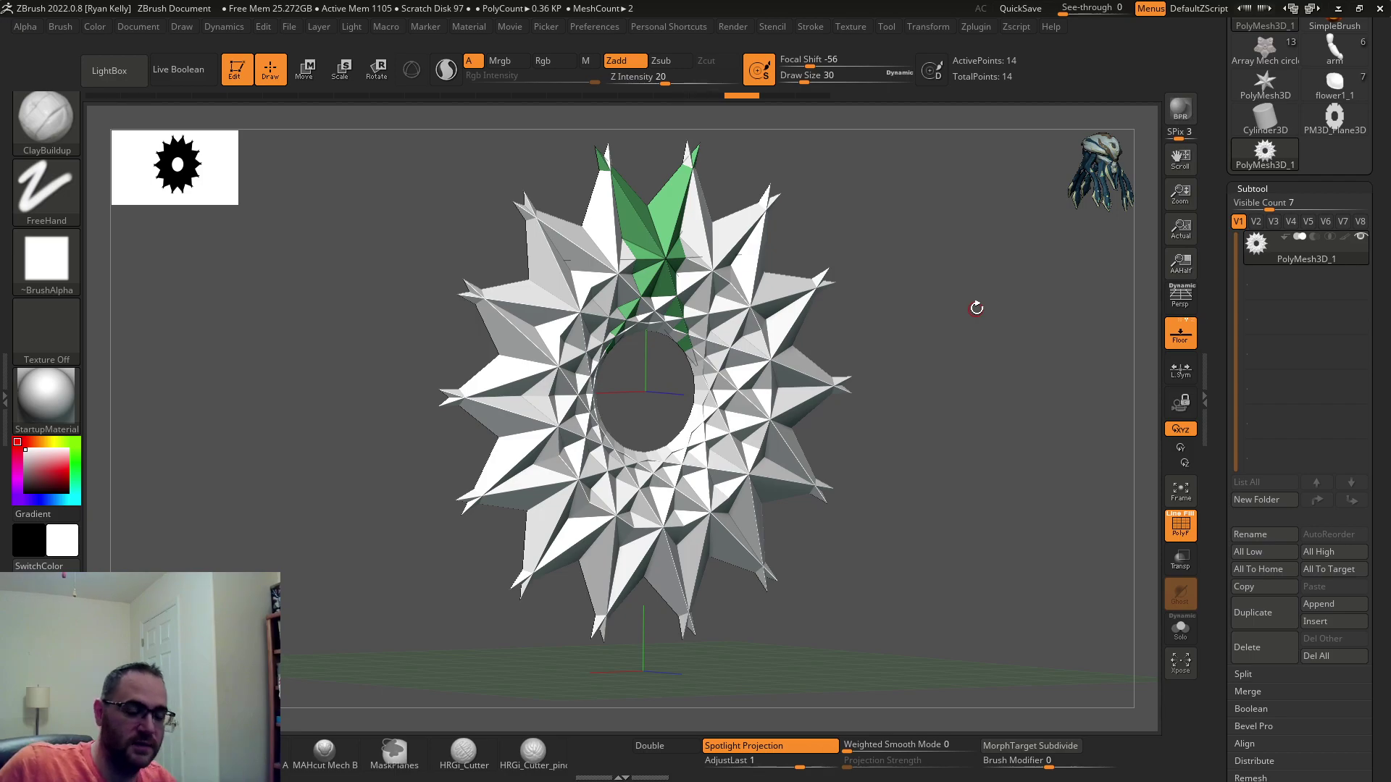
pyautogui.moveTo(1217, 354); pyautogui.dragTo(1260, 76)
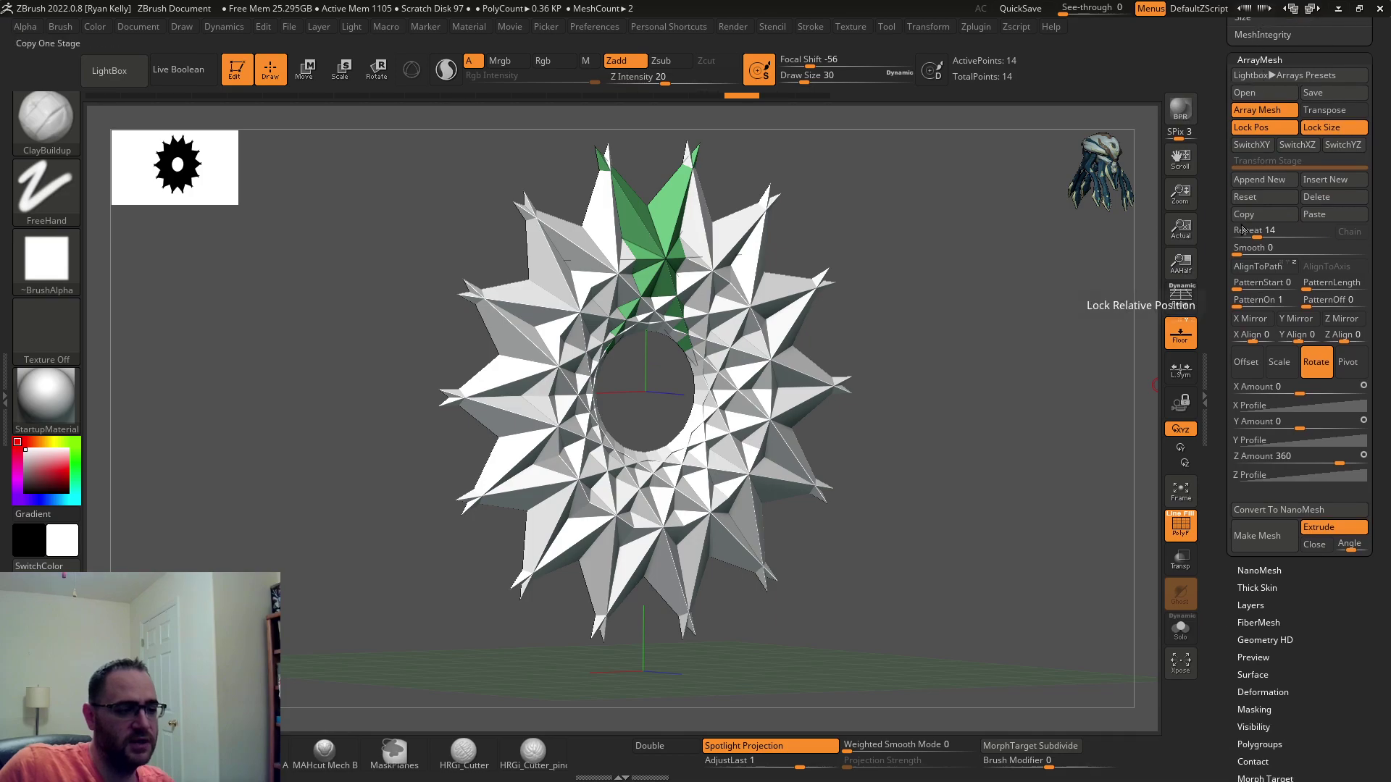
pyautogui.scroll(1, 1238, 528)
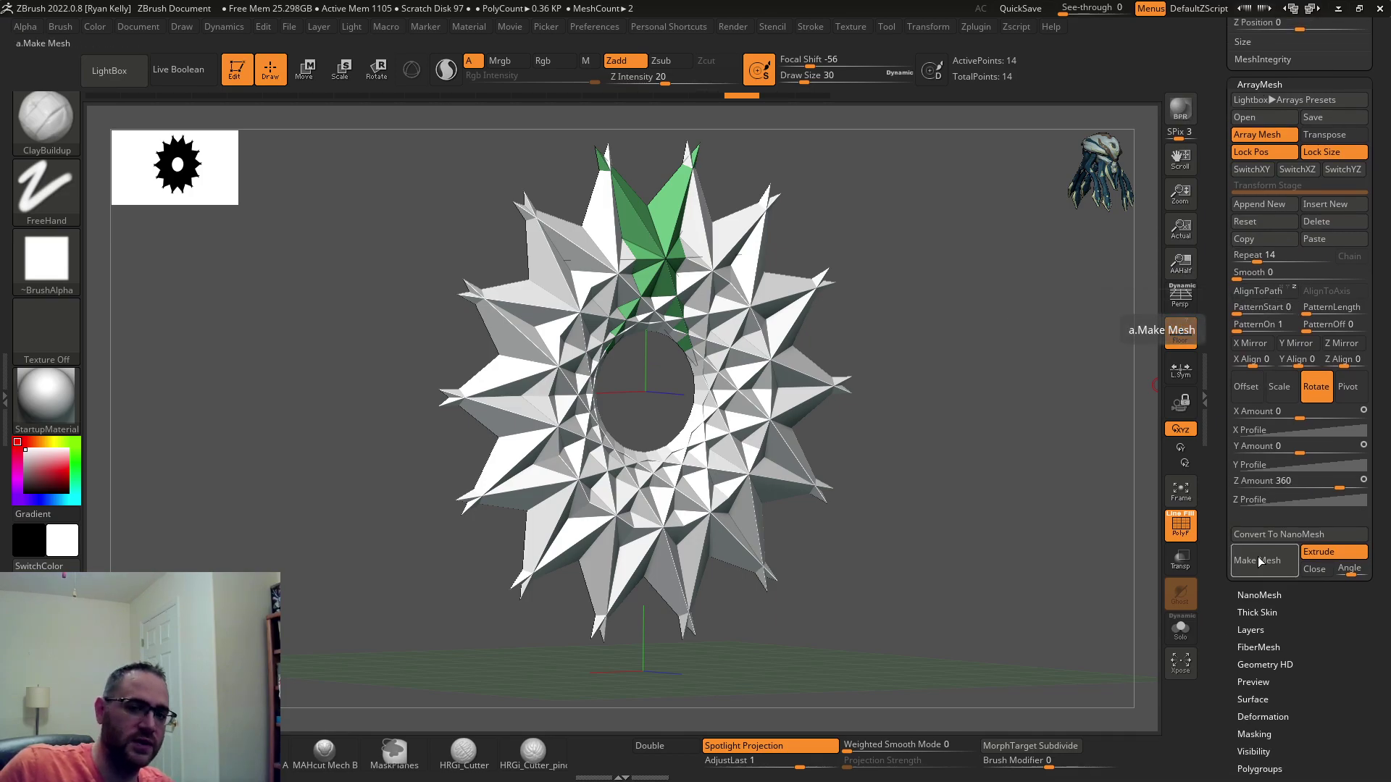
pyautogui.click(1258, 556)
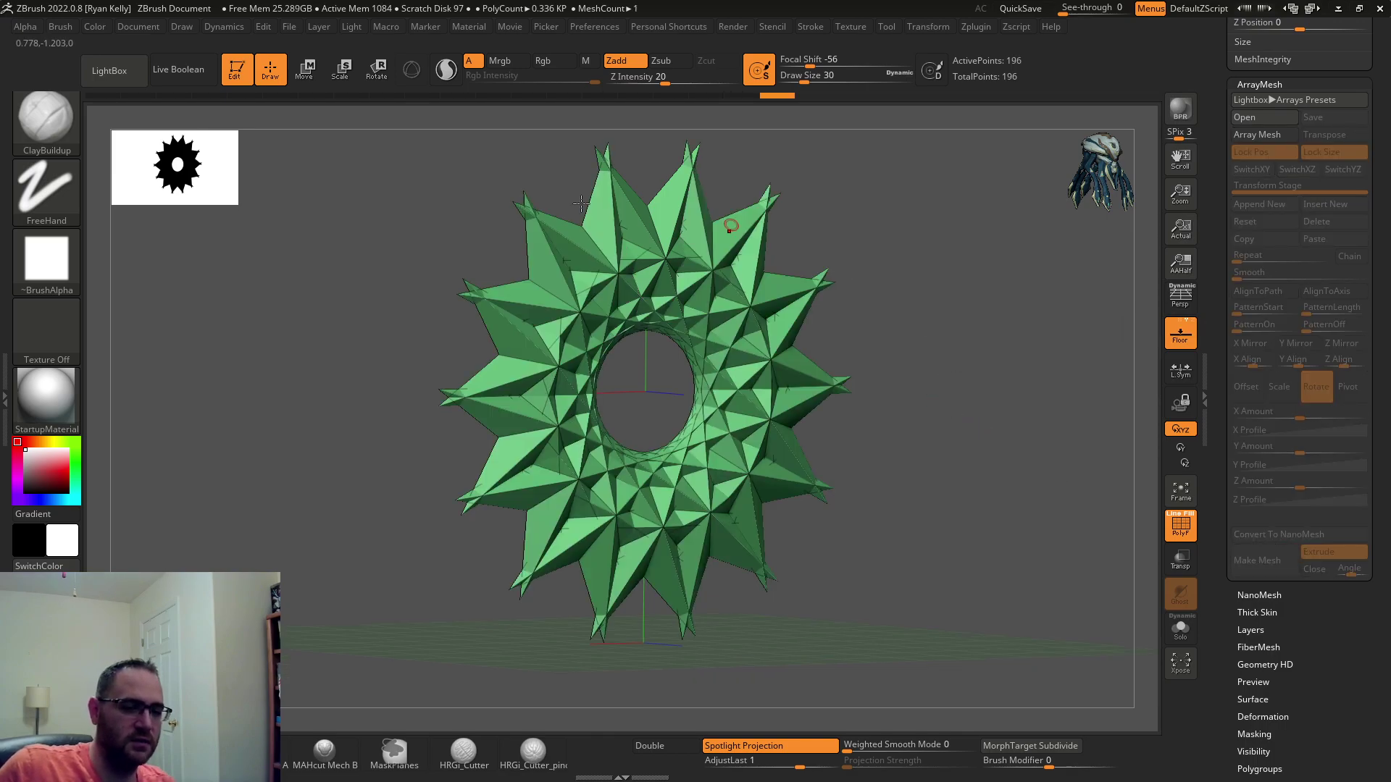
pyautogui.moveTo(1090, 323); pyautogui.dragTo(568, 353)
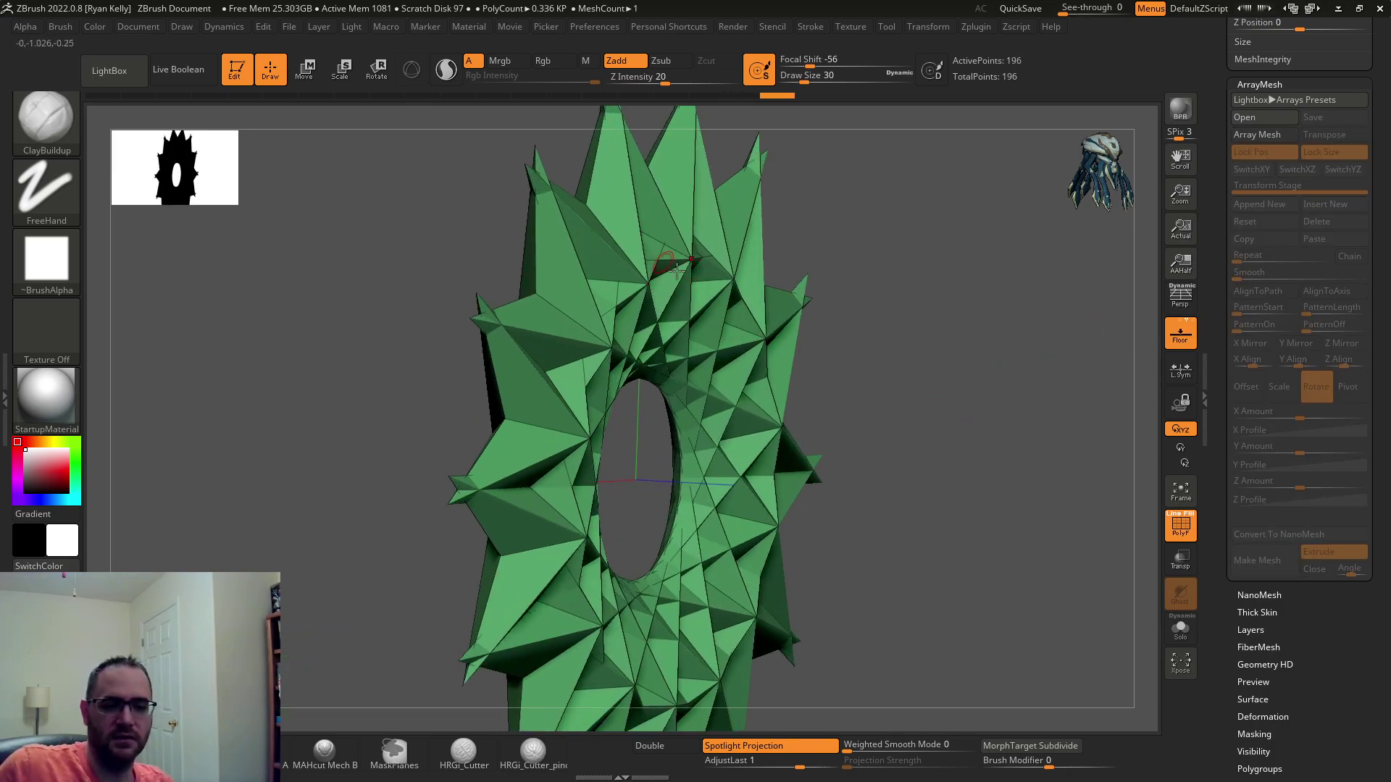
# Try pulling the converted ring's surface near the hole with the Move Topological brush at draw size 238, and undo the stroke.
pyautogui.press('b')
pyautogui.press('m')
pyautogui.press('t')
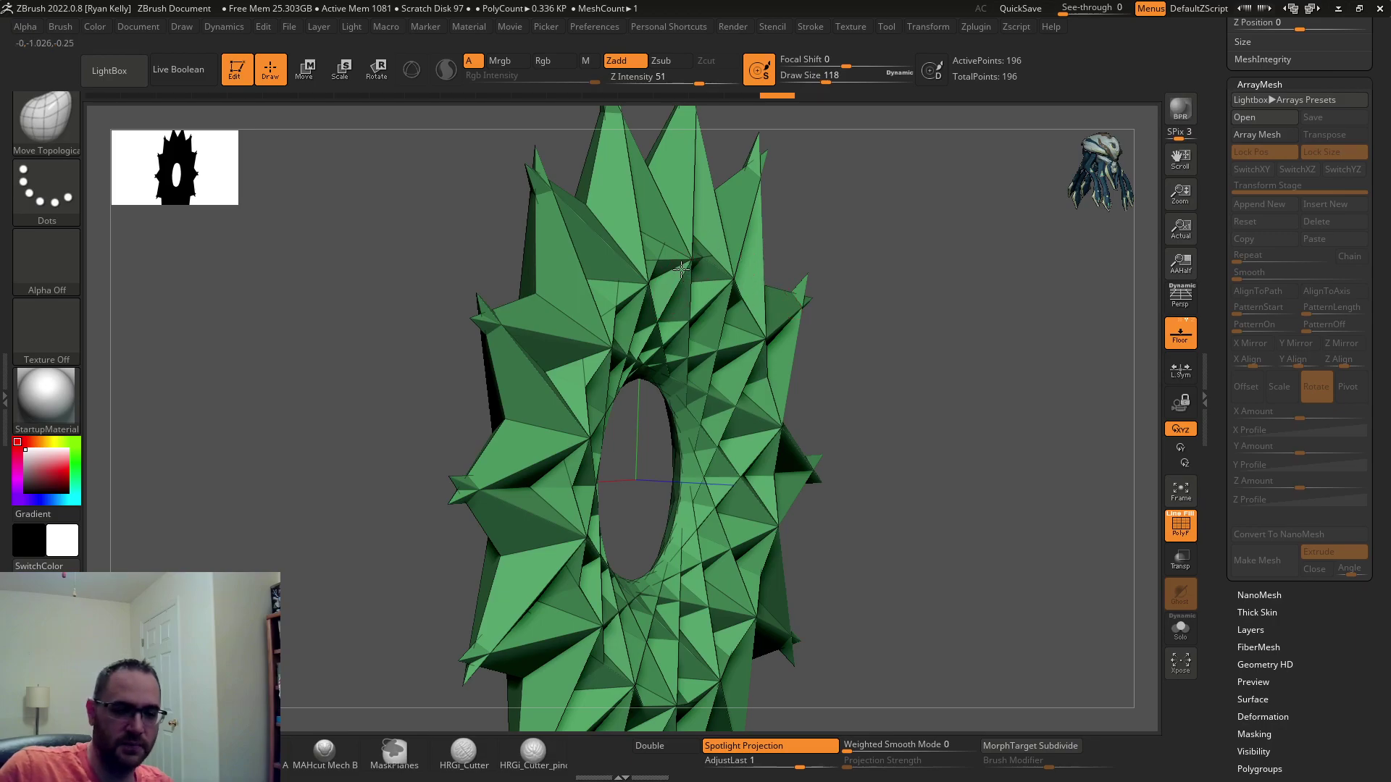
pyautogui.press(']')
pyautogui.press(']')
pyautogui.press(']')
pyautogui.press(']')
pyautogui.press(']')
pyautogui.press(']')
pyautogui.press(']')
pyautogui.press(']')
pyautogui.moveTo(661, 270); pyautogui.dragTo(885, 267)
pyautogui.hotkey('ctrl', 'z')
# Undo the mesh conversion, try a Move Topological stroke on the live array's source star, and undo that stroke.
pyautogui.keyDown('alt'); pyautogui.moveTo(953, 224); pyautogui.dragTo(909, 179); pyautogui.keyUp('alt')
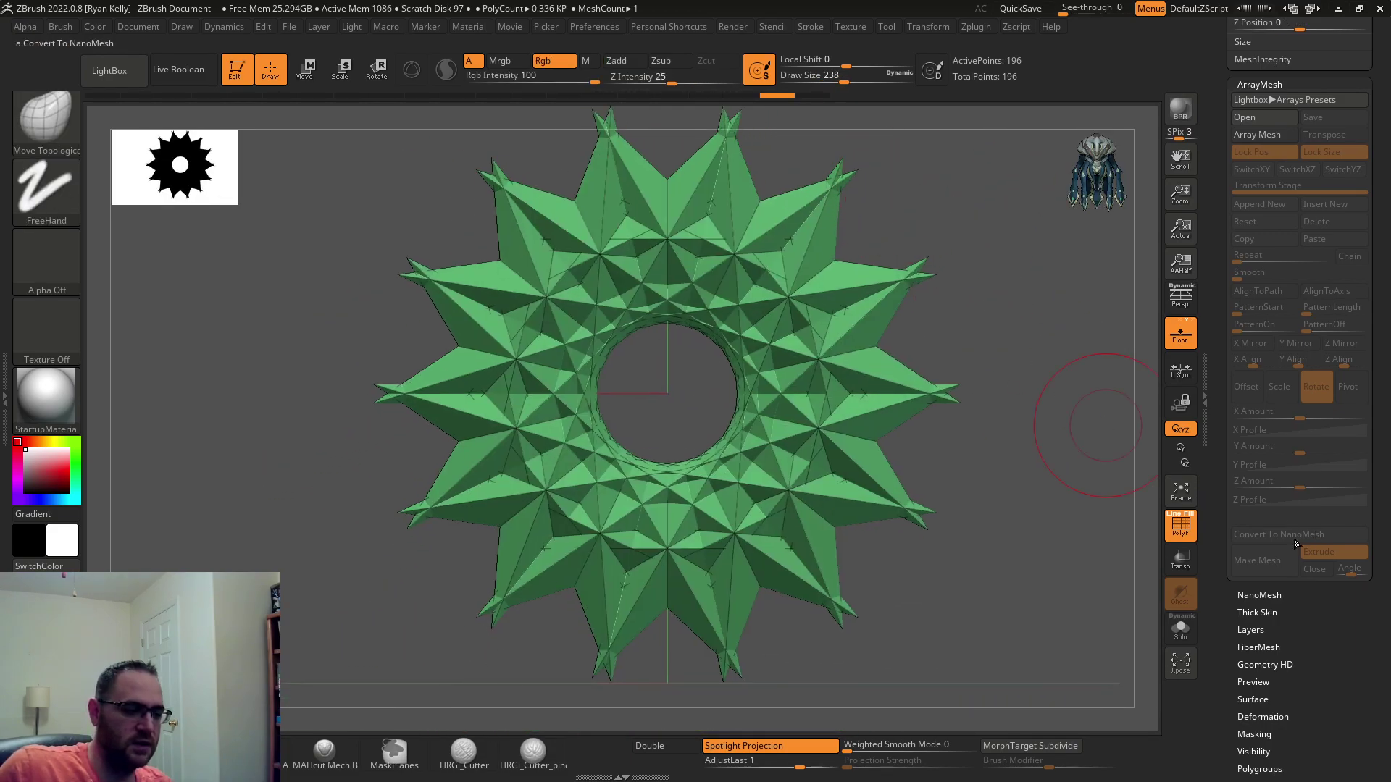
pyautogui.hotkey('ctrl', 'z')
pyautogui.moveTo(1000, 391); pyautogui.dragTo(980, 358)
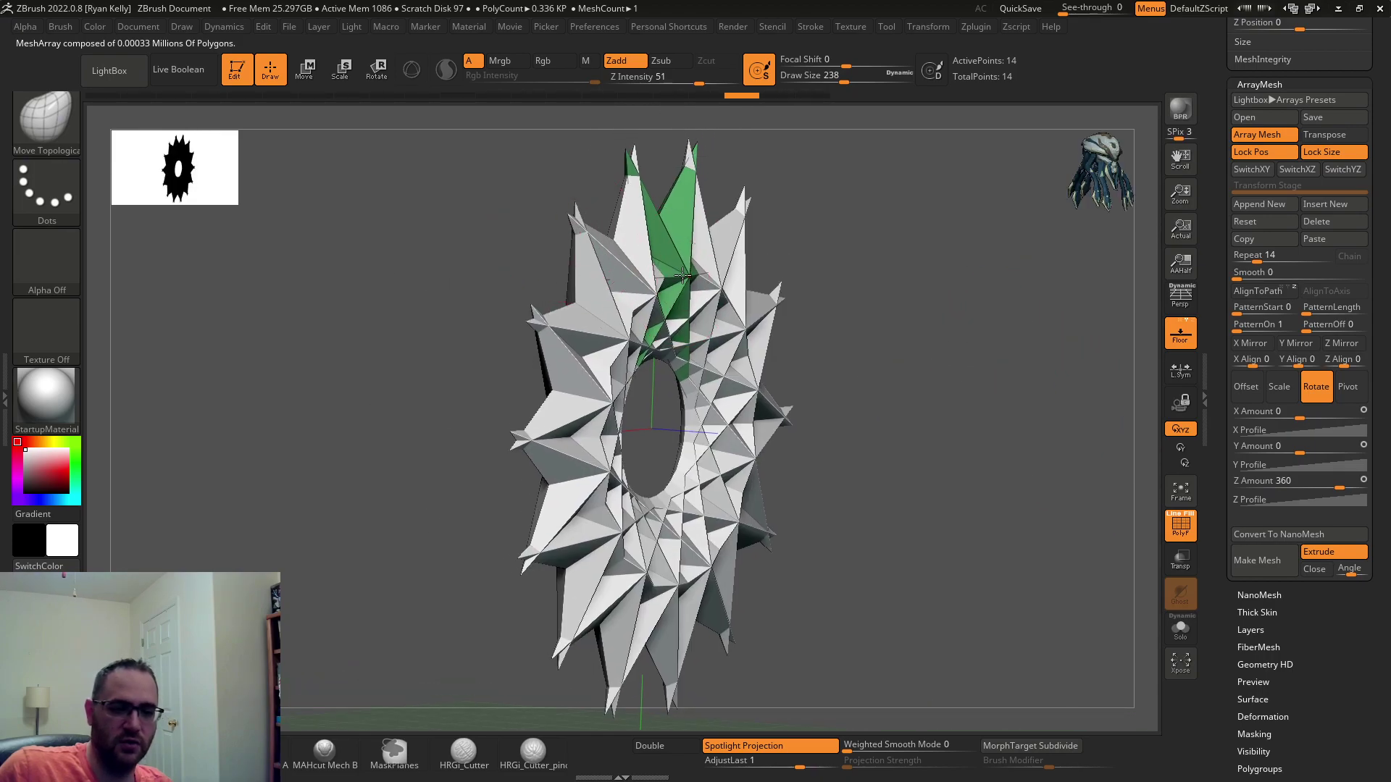
pyautogui.moveTo(683, 276); pyautogui.dragTo(736, 328)
pyautogui.hotkey('ctrl', 'z')
# Move the array's source star sideways and tilt it with the transform gizmo to form a twisted, overlapping ring.
pyautogui.moveTo(1035, 293)
pyautogui.mouseDown()
pyautogui.moveTo(951, 292)
pyautogui.moveTo(1003, 250)
pyautogui.moveTo(1057, 247)
pyautogui.mouseUp()
pyautogui.press('w')
pyautogui.press('y')
pyautogui.keyDown('alt'); pyautogui.moveTo(684, 304); pyautogui.dragTo(687, 150); pyautogui.keyUp('alt')
pyautogui.keyDown('alt'); pyautogui.moveTo(968, 186); pyautogui.dragTo(956, 269); pyautogui.keyUp('alt')
pyautogui.moveTo(572, 317); pyautogui.dragTo(518, 319)
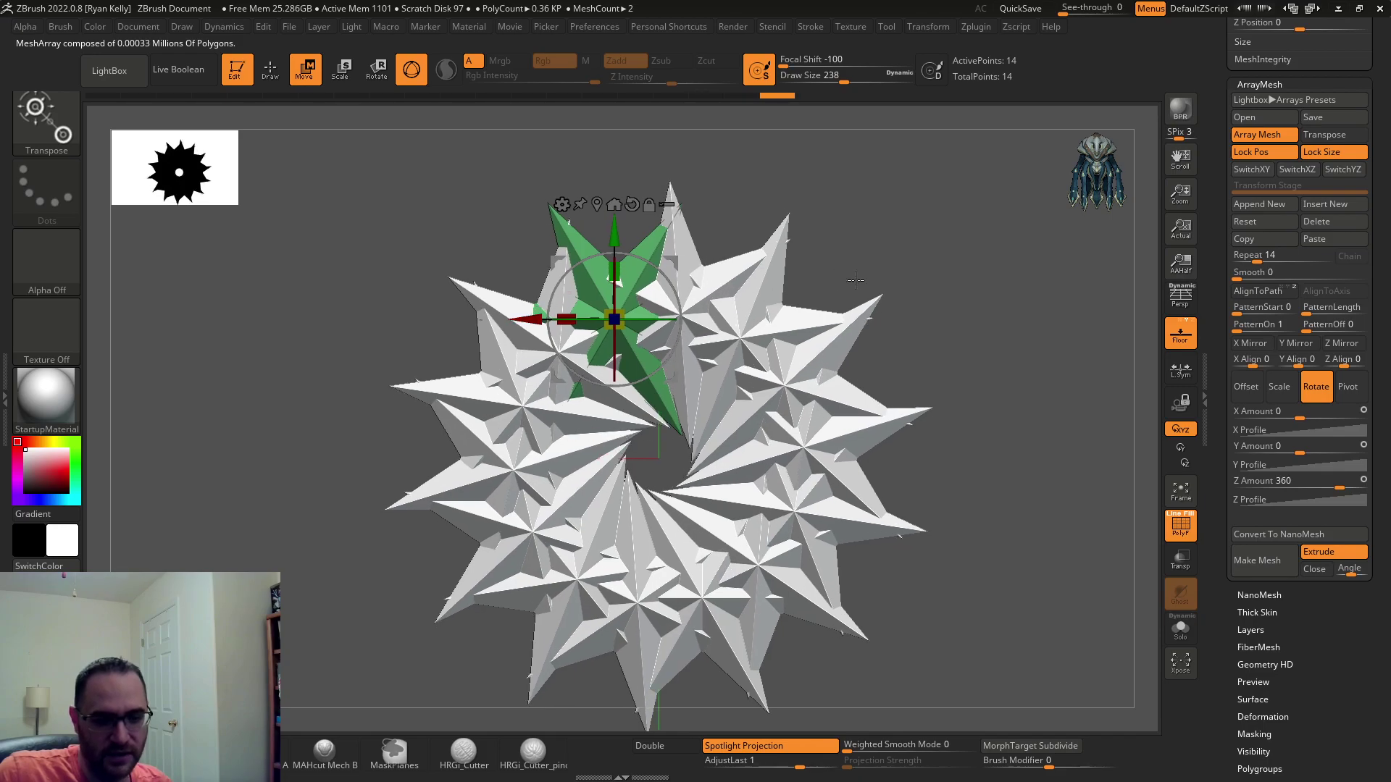
pyautogui.moveTo(572, 293); pyautogui.dragTo(593, 278, button='right')
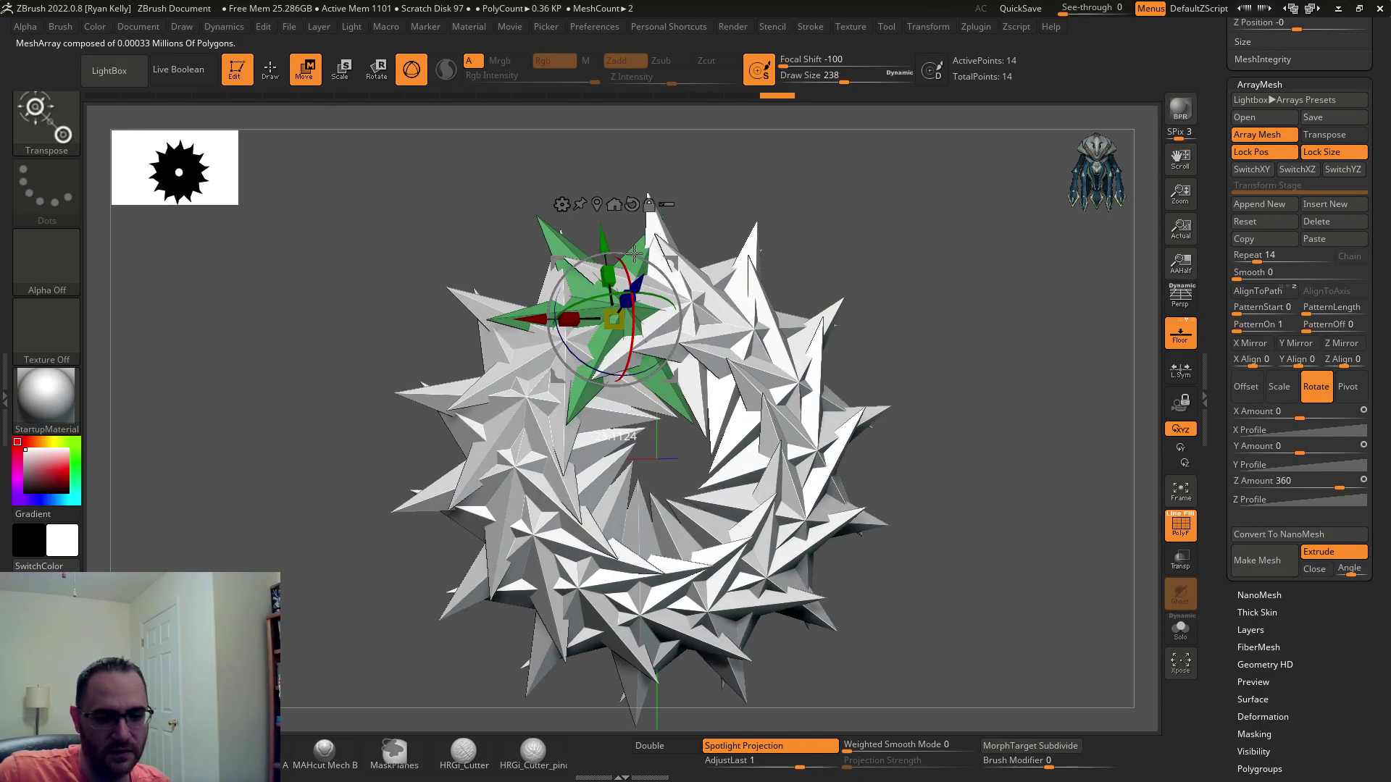
pyautogui.moveTo(623, 240); pyautogui.dragTo(625, 236)
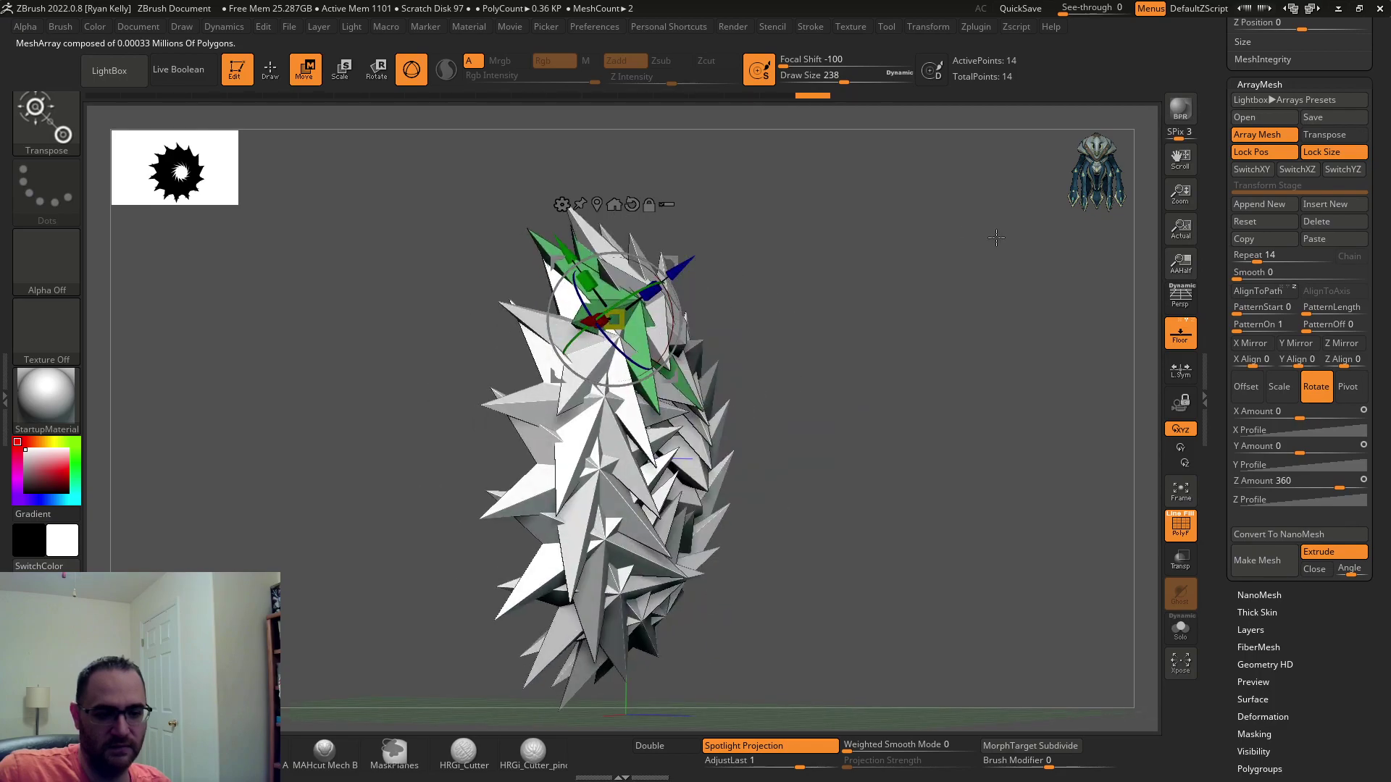
pyautogui.moveTo(996, 237); pyautogui.dragTo(923, 181)
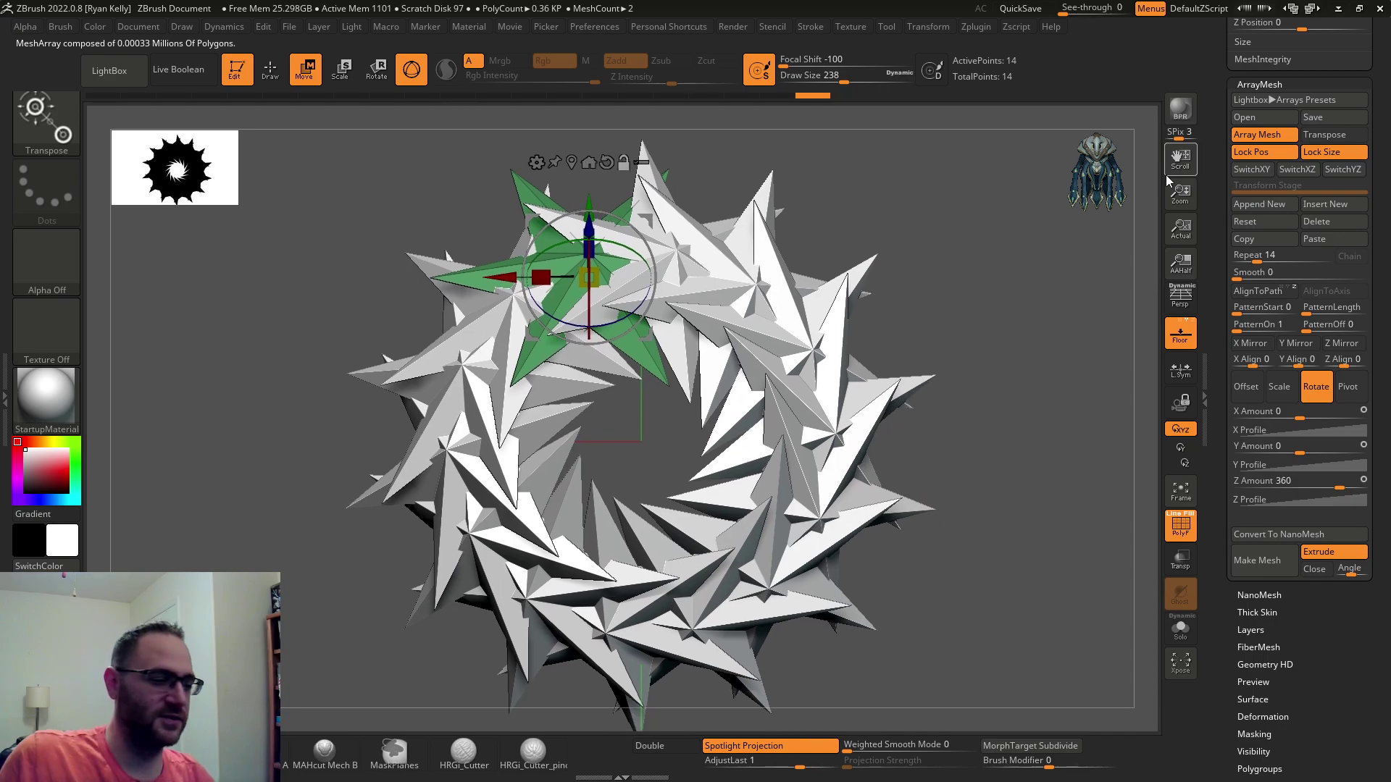
# Switch to the droid's arm tool and make its leg front subtool active.
pyautogui.moveTo(1220, 140); pyautogui.dragTo(1246, 404)
pyautogui.moveTo(1229, 125); pyautogui.dragTo(1229, 267)
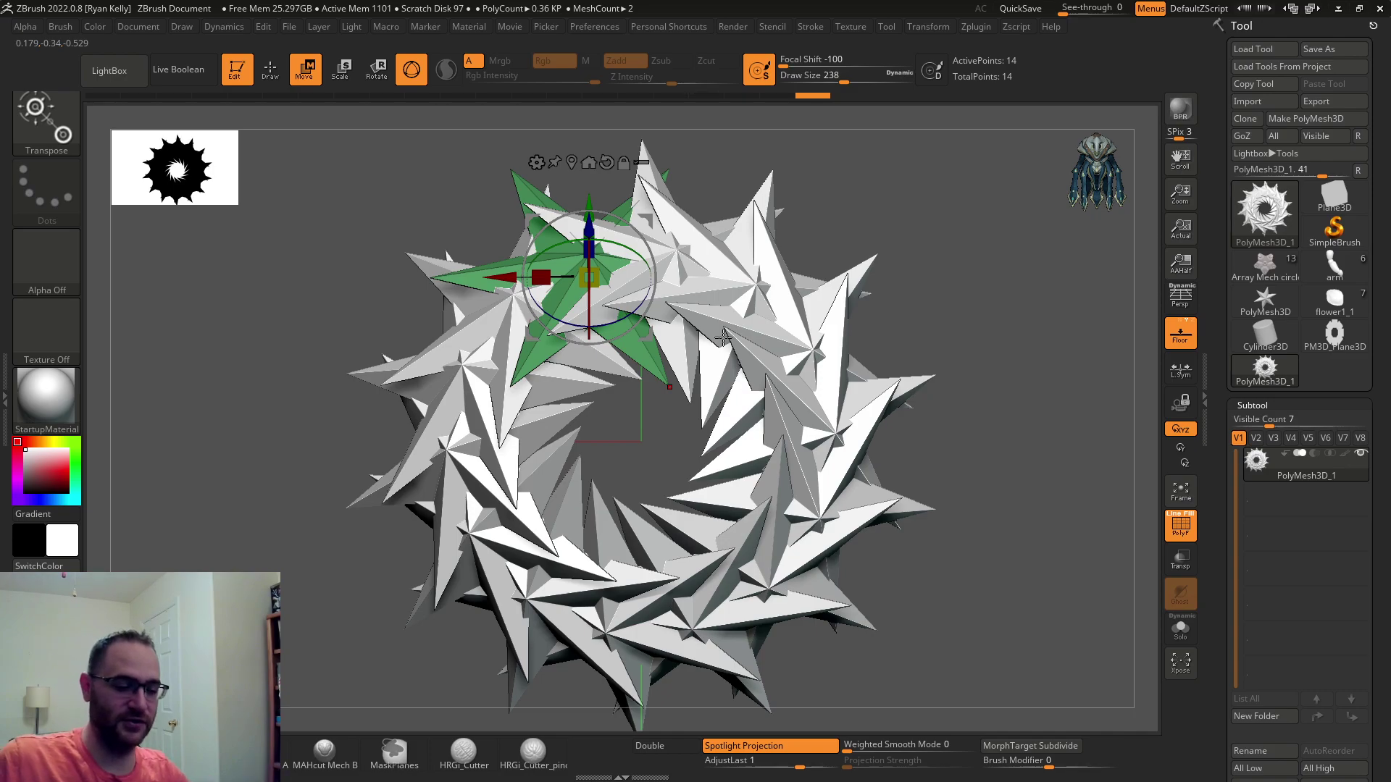
pyautogui.keyDown('alt'); pyautogui.moveTo(974, 313); pyautogui.dragTo(958, 262); pyautogui.keyUp('alt')
pyautogui.moveTo(1333, 346)
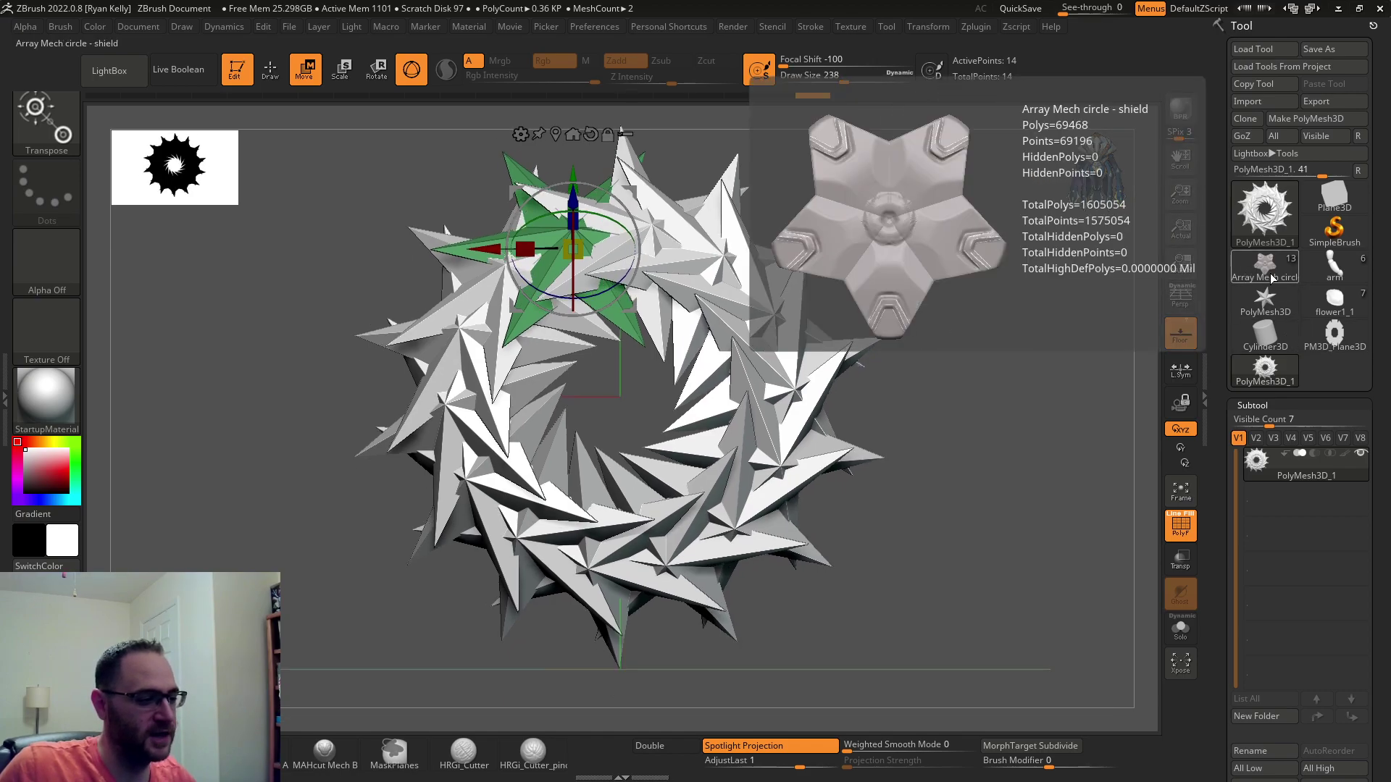
pyautogui.click(1340, 269)
pyautogui.moveTo(976, 304)
pyautogui.keyDown('alt'); pyautogui.mouseDown()
pyautogui.moveTo(961, 272)
pyautogui.moveTo(972, 379)
pyautogui.moveTo(1008, 363)
pyautogui.moveTo(988, 295)
pyautogui.mouseUp(); pyautogui.keyUp('alt')
pyautogui.keyDown('alt'); pyautogui.click(611, 404); pyautogui.keyUp('alt')
pyautogui.keyDown('alt'); pyautogui.moveTo(930, 367); pyautogui.dragTo(967, 318); pyautogui.keyUp('alt')
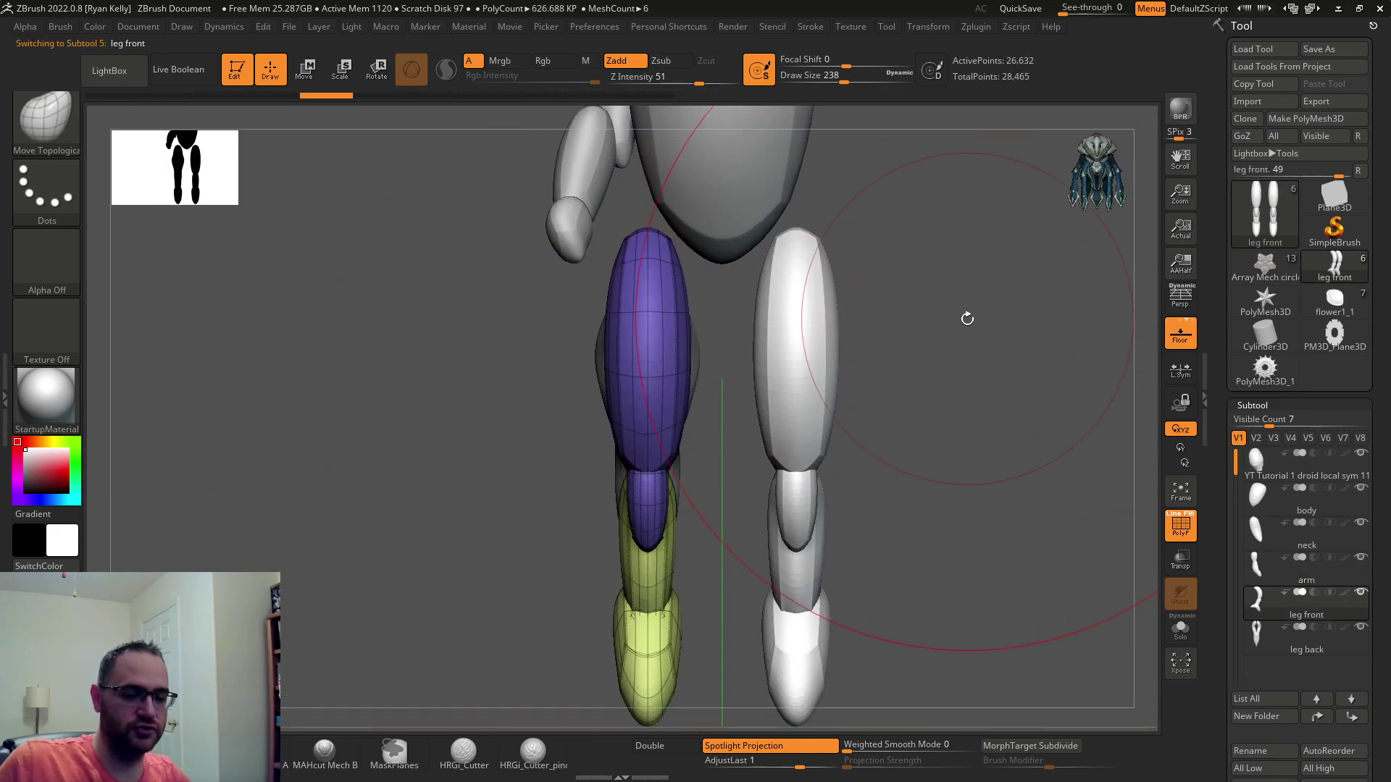
# Hide the polyframe and bring up the ArrayMesh settings for the leg front subtool.
pyautogui.click(1181, 527)
pyautogui.keyDown('alt'); pyautogui.moveTo(1140, 469); pyautogui.dragTo(1111, 454); pyautogui.keyUp('alt')
pyautogui.moveTo(1220, 339); pyautogui.dragTo(1222, 193)
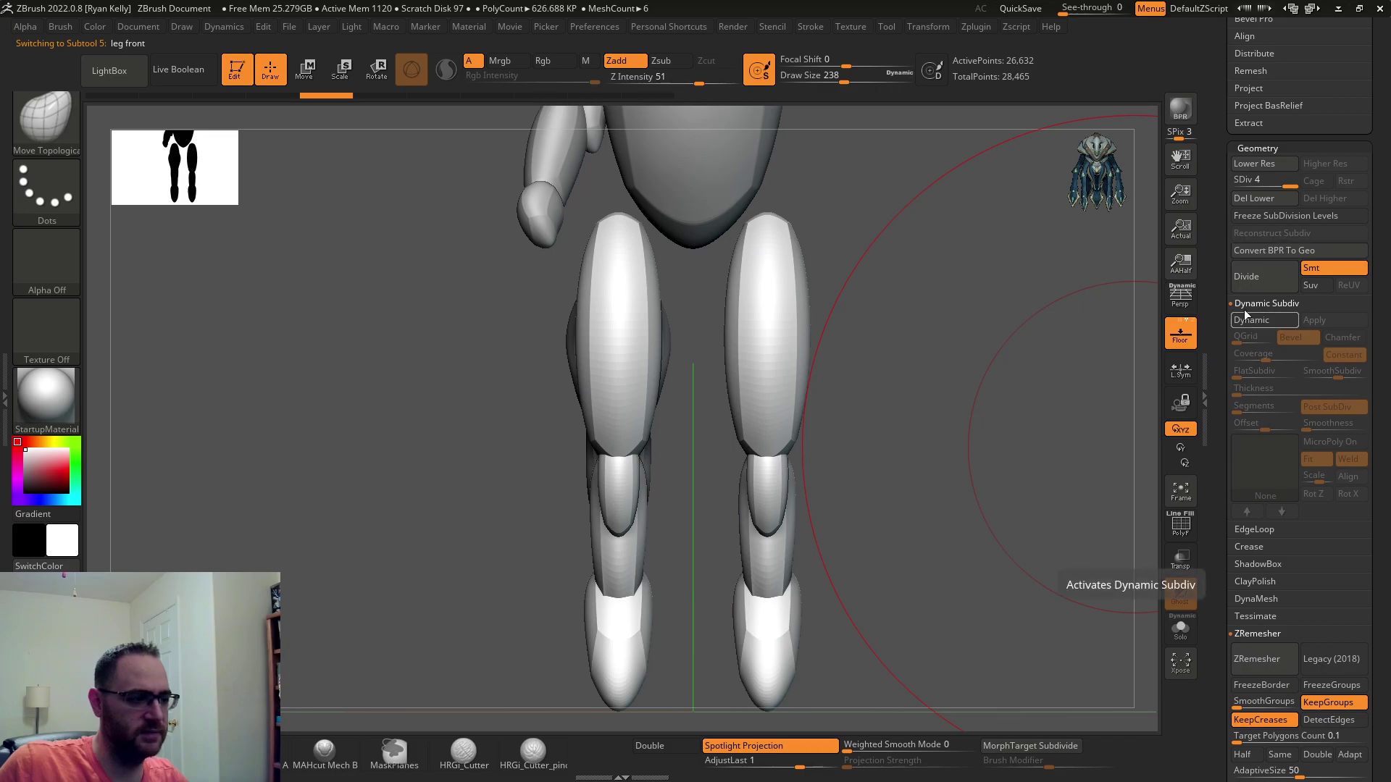
pyautogui.moveTo(1040, 286); pyautogui.dragTo(1099, 270)
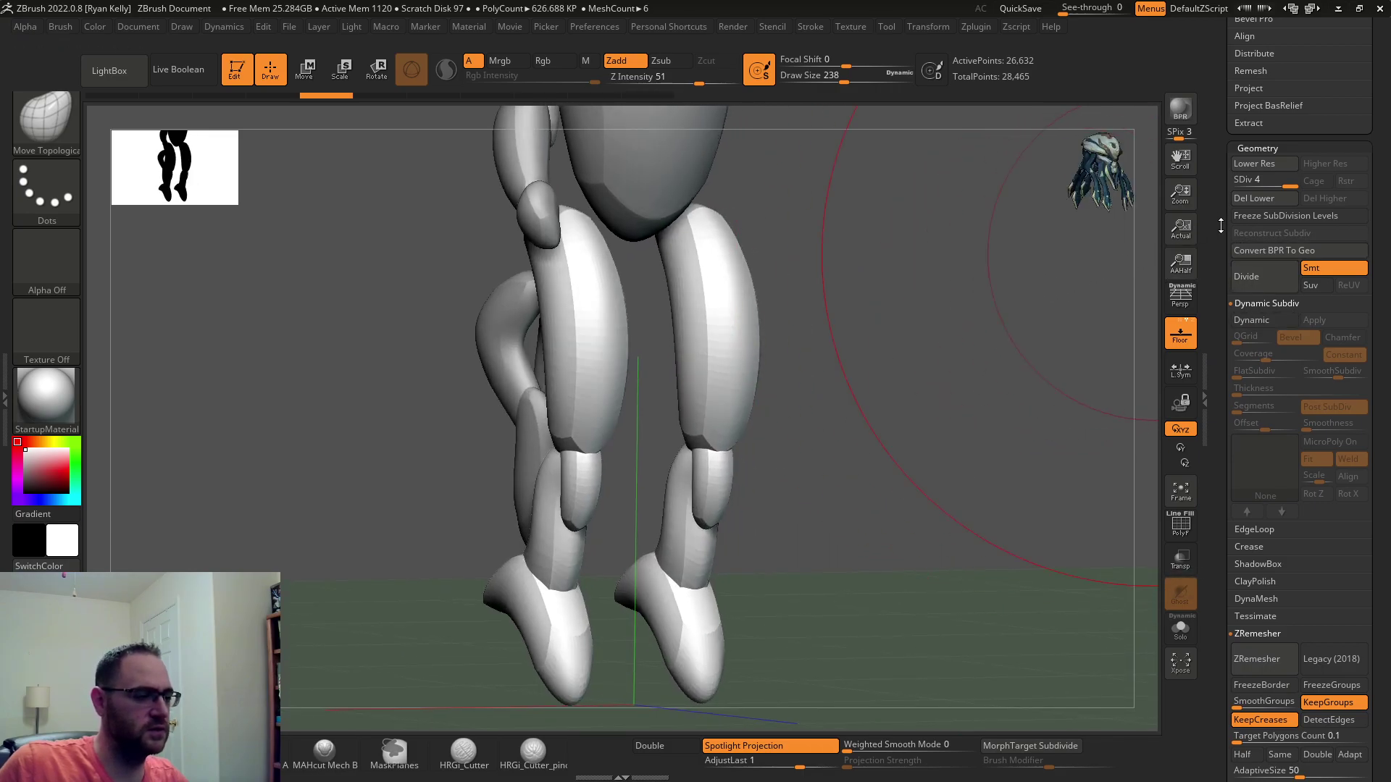
pyautogui.moveTo(1220, 225); pyautogui.dragTo(1204, 28)
pyautogui.moveTo(1014, 217); pyautogui.dragTo(999, 317)
# Show the polyframe on the front leg again and switch to the ClayBuildup brush.
pyautogui.press('[')
pyautogui.press('[')
pyautogui.press('[')
pyautogui.press('[')
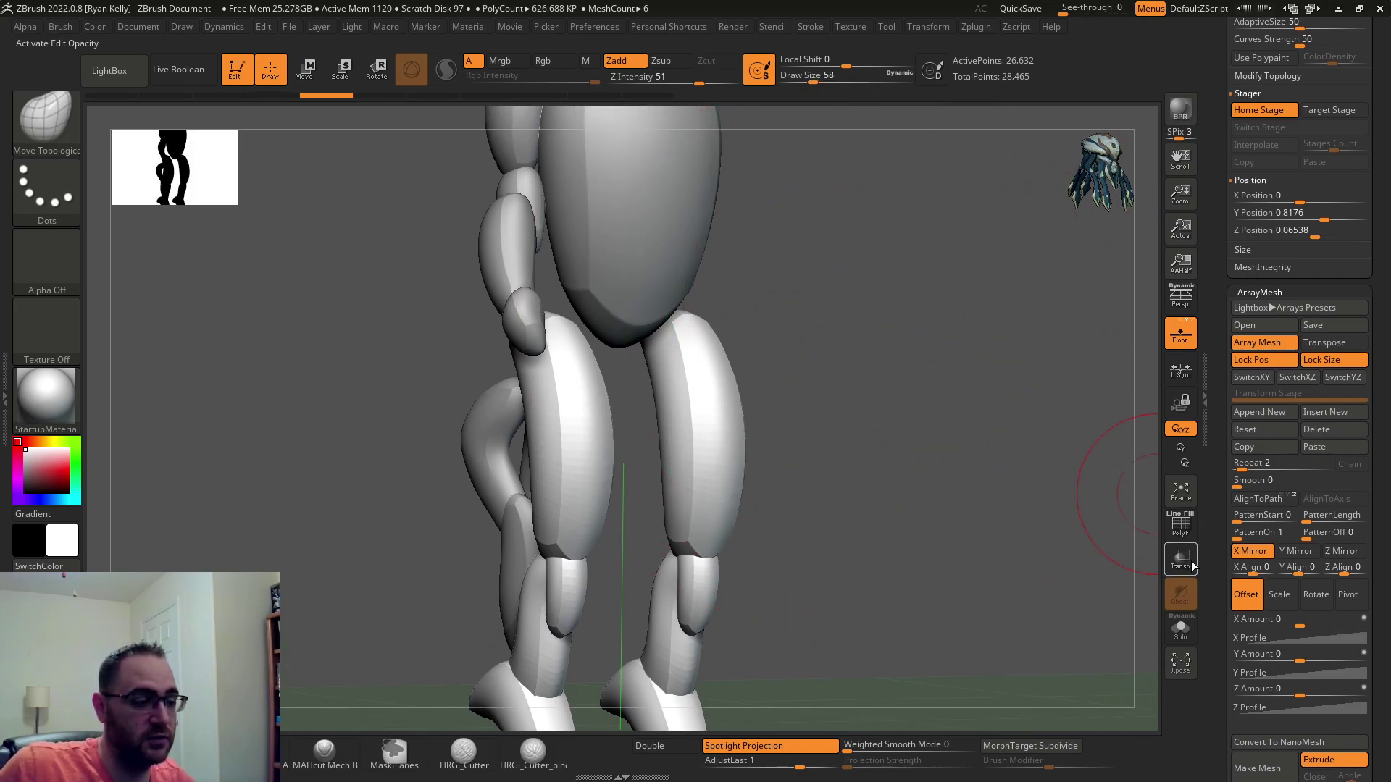
pyautogui.click(1177, 527)
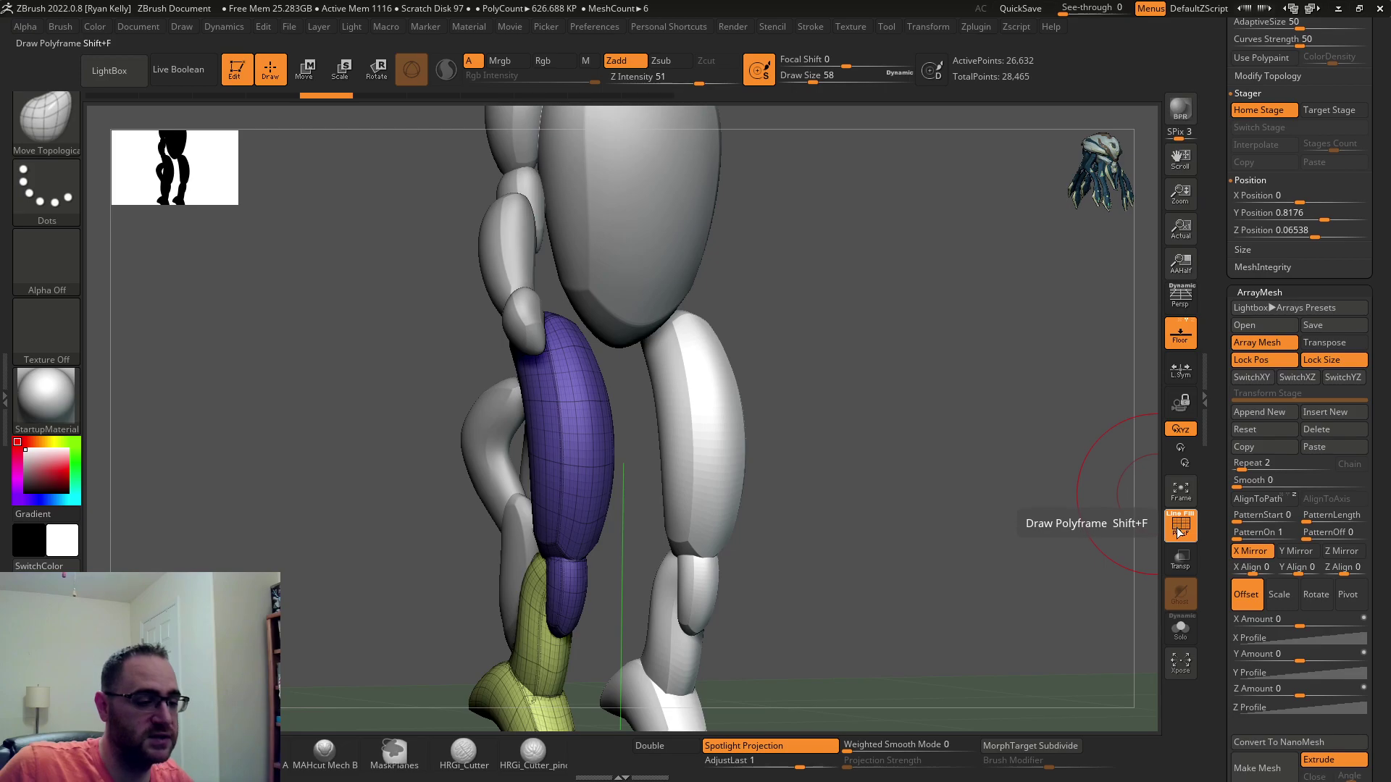
pyautogui.press('b')
pyautogui.press('c')
pyautogui.press('b')
pyautogui.moveTo(957, 411); pyautogui.dragTo(869, 423)
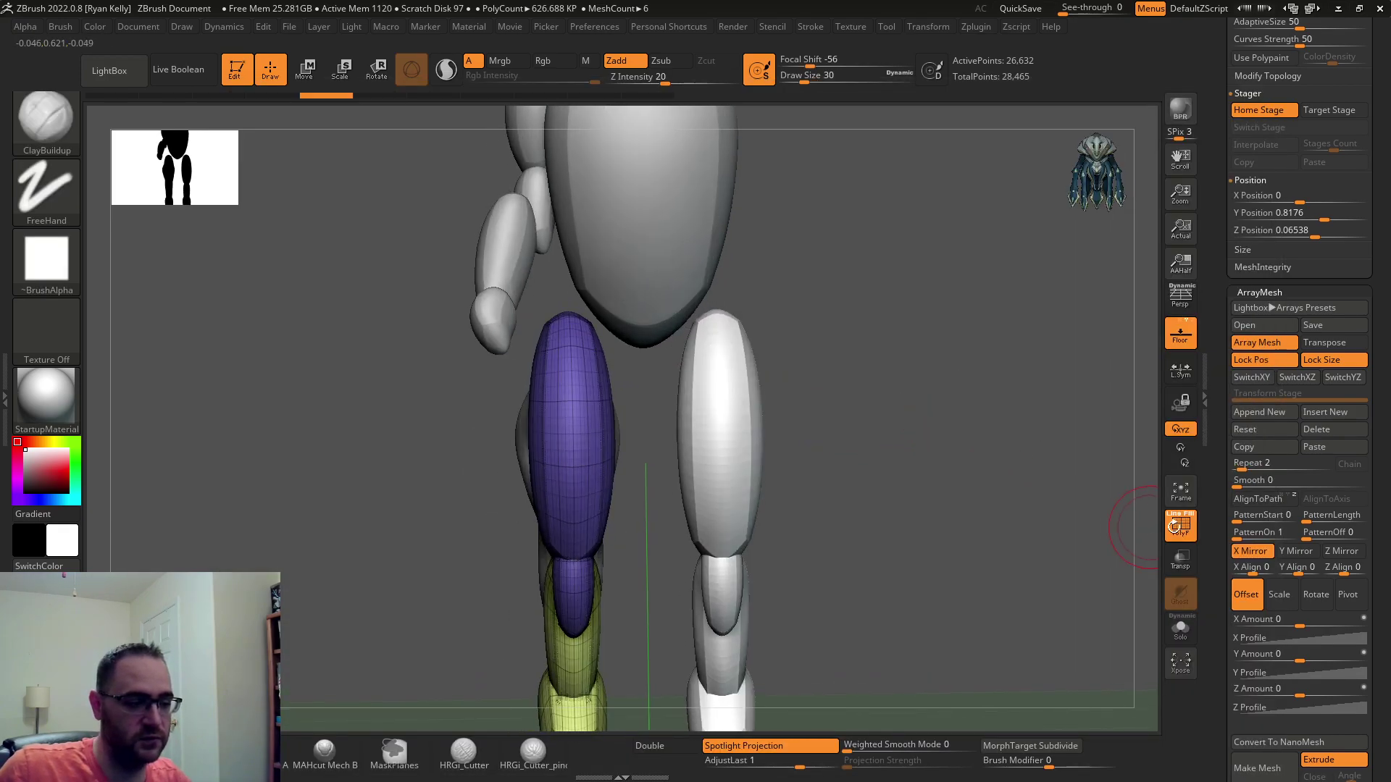
# Toggle the polyframe off and on to compare the source leg with its mirrored array copy.
pyautogui.click(1182, 531)
pyautogui.keyDown('alt'); pyautogui.moveTo(996, 453); pyautogui.dragTo(997, 522); pyautogui.keyUp('alt')
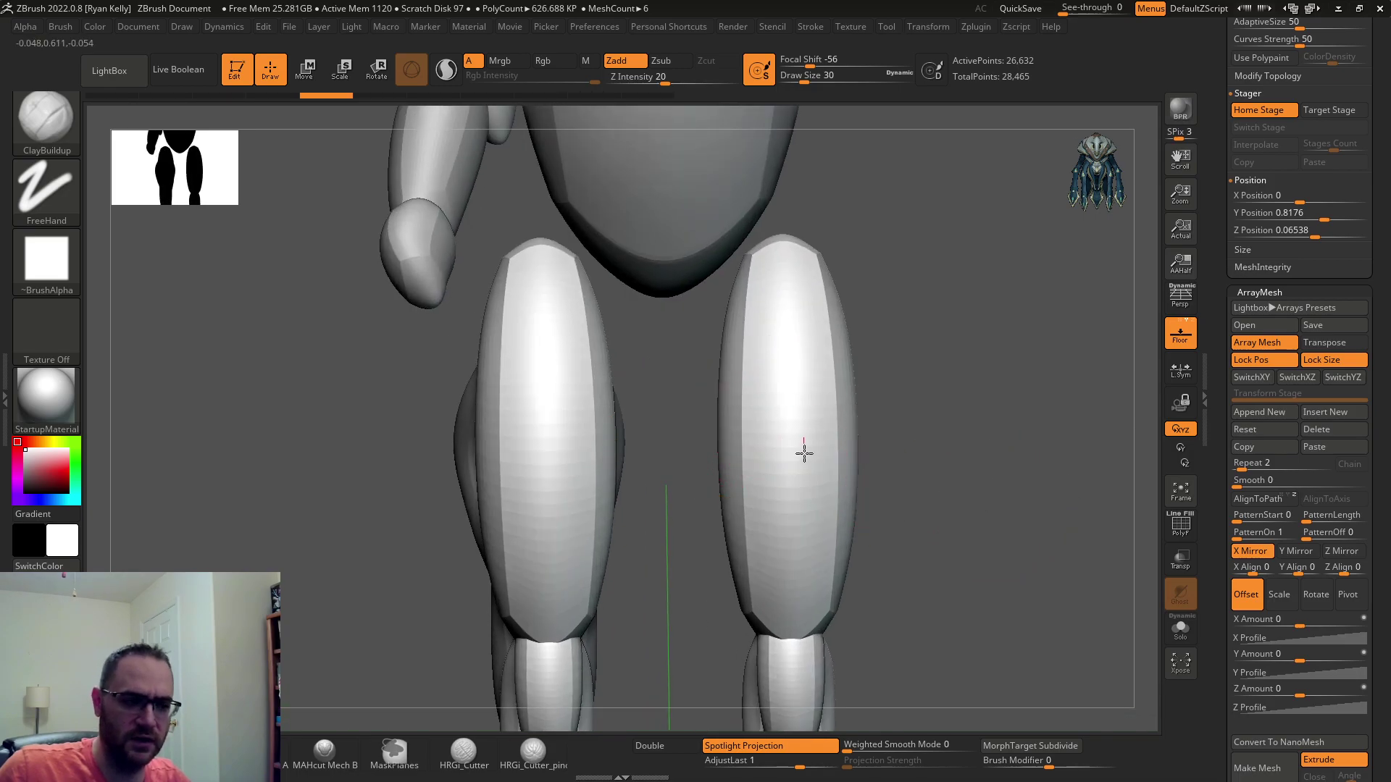
pyautogui.click(1180, 523)
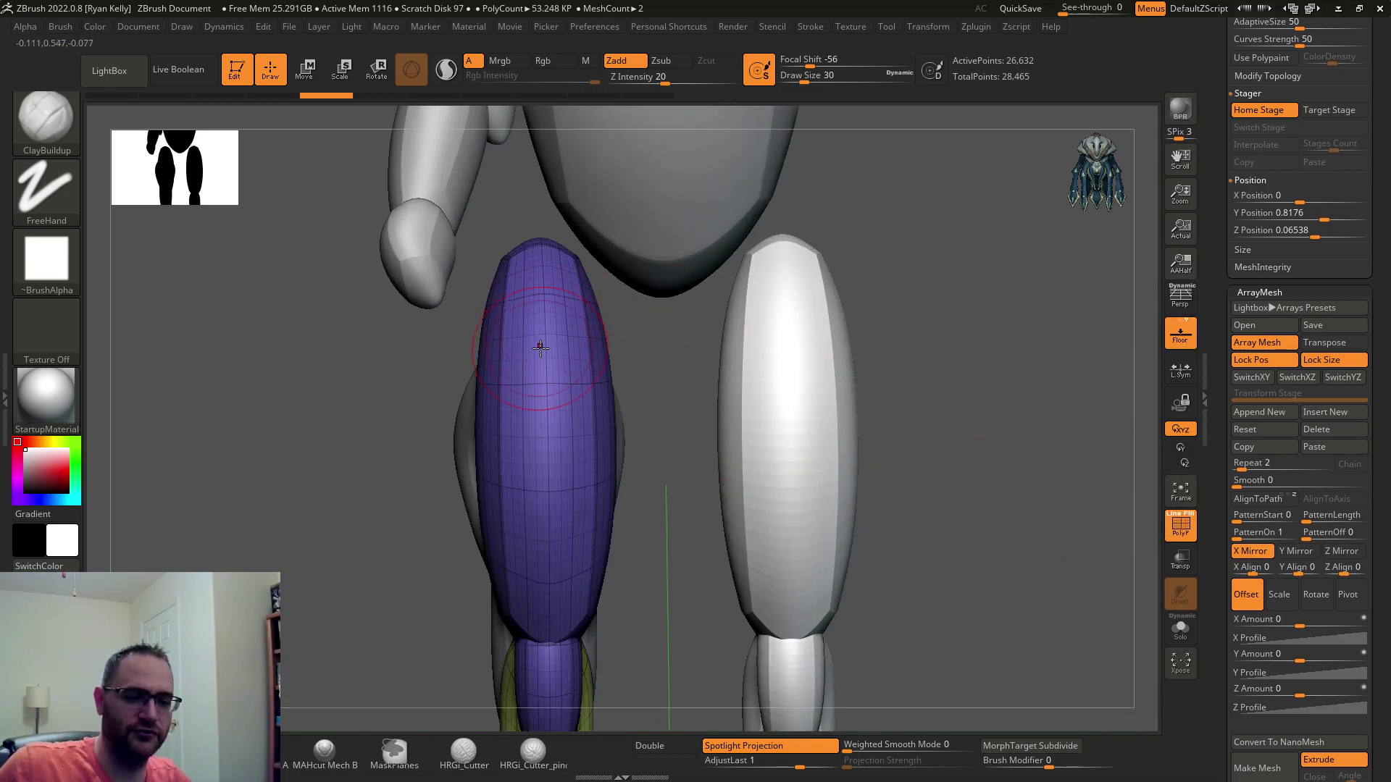
pyautogui.hotkey('shift', 'f')
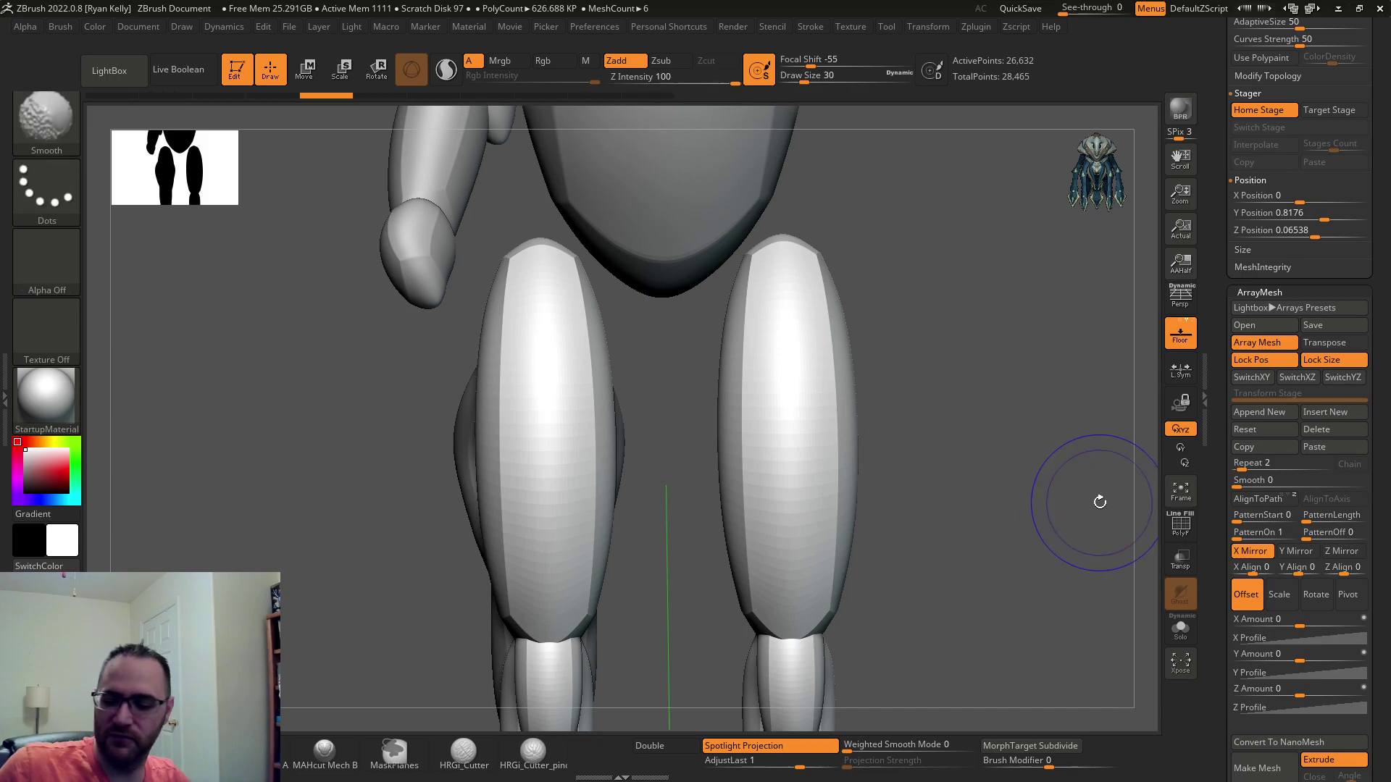
pyautogui.hotkey('shift', 'f')
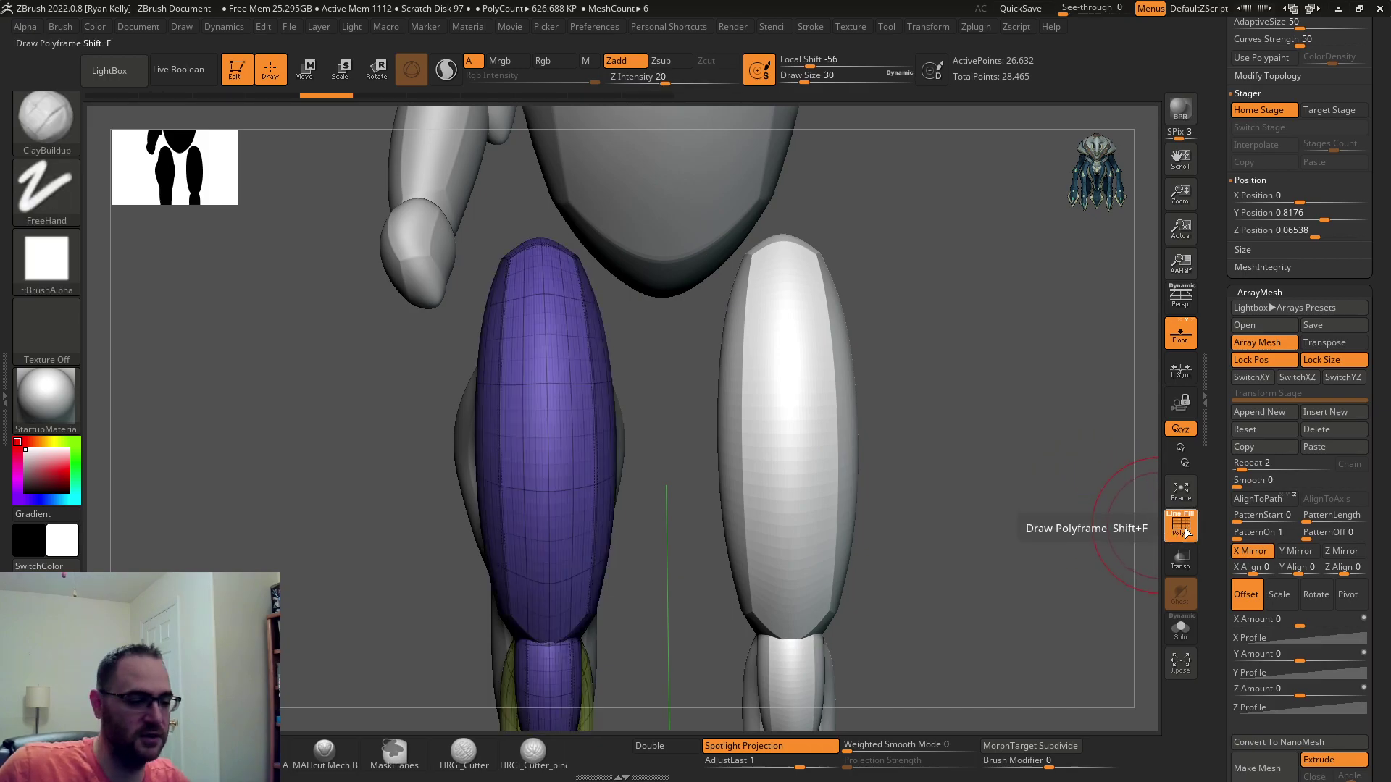
pyautogui.click(1185, 532)
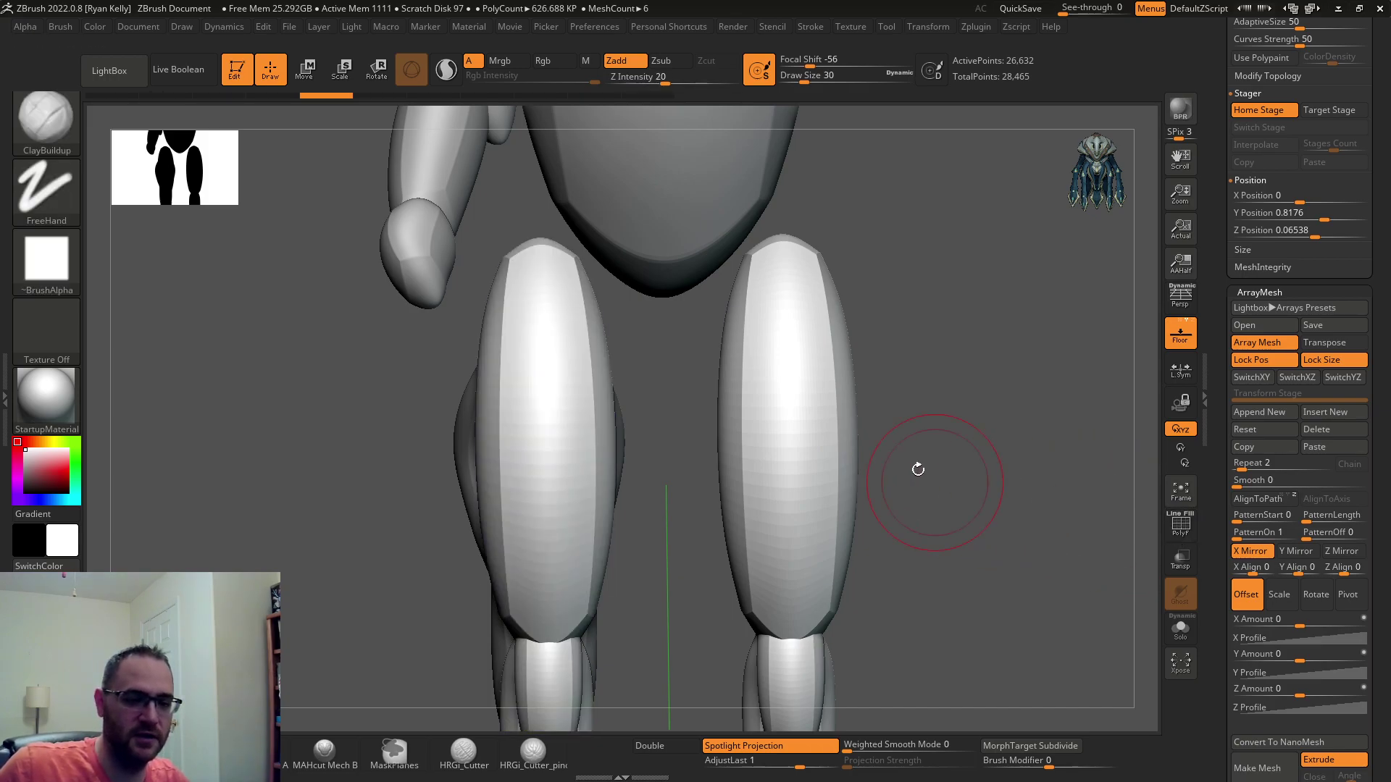
pyautogui.click(1181, 524)
# Try ClayBuildup strokes across the front of the upper leg, and undo them.
pyautogui.moveTo(1065, 456); pyautogui.dragTo(565, 388)
pyautogui.moveTo(956, 428)
pyautogui.mouseDown()
pyautogui.moveTo(999, 394)
pyautogui.moveTo(1074, 458)
pyautogui.mouseUp()
pyautogui.moveTo(615, 418)
pyautogui.mouseDown()
pyautogui.moveTo(580, 386)
pyautogui.moveTo(572, 406)
pyautogui.mouseUp()
pyautogui.moveTo(1036, 413); pyautogui.dragTo(901, 401)
pyautogui.hotkey('ctrl', 'z')
pyautogui.hotkey('ctrl', 'shift', 'z')
pyautogui.hotkey('ctrl', 'z')
pyautogui.moveTo(704, 340)
pyautogui.mouseDown()
pyautogui.moveTo(667, 403)
pyautogui.moveTo(620, 414)
pyautogui.moveTo(699, 470)
pyautogui.mouseUp()
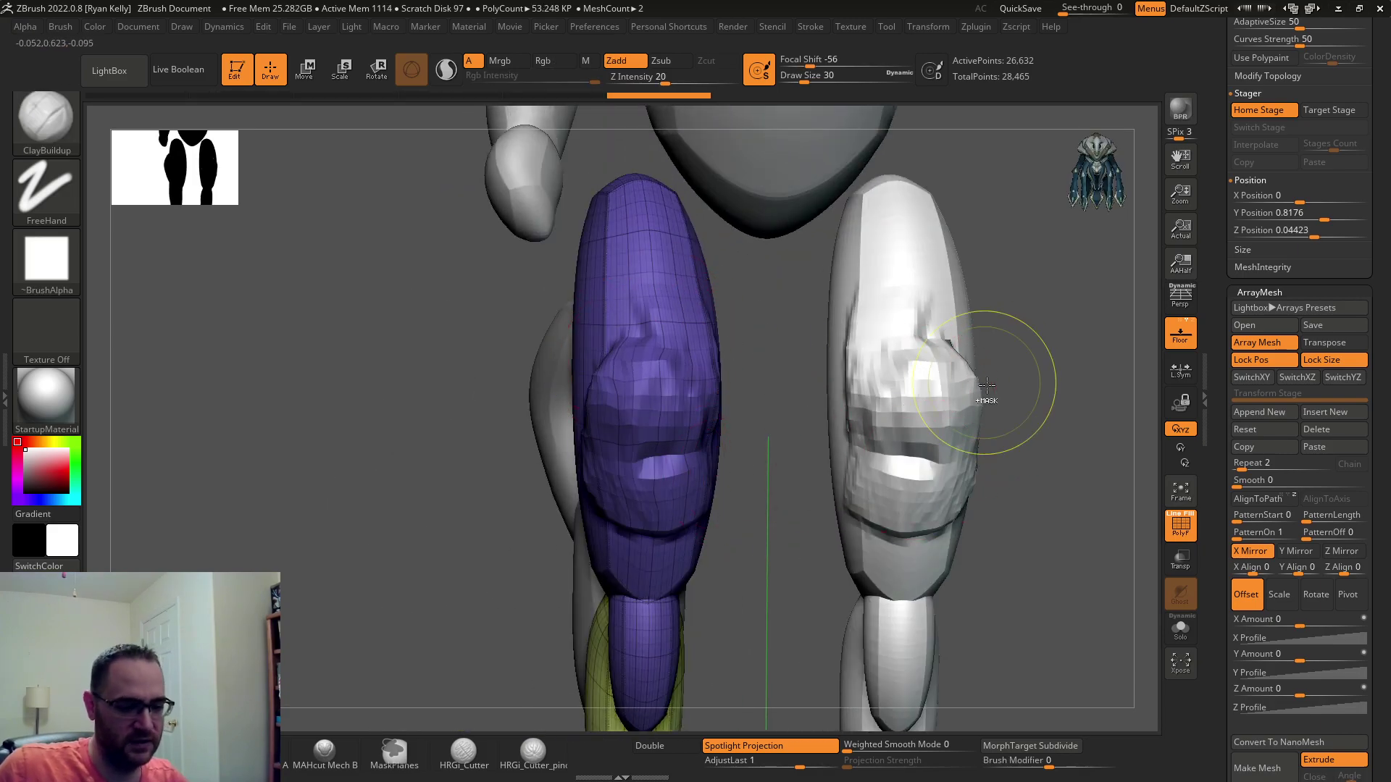
pyautogui.hotkey('ctrl', 'z')
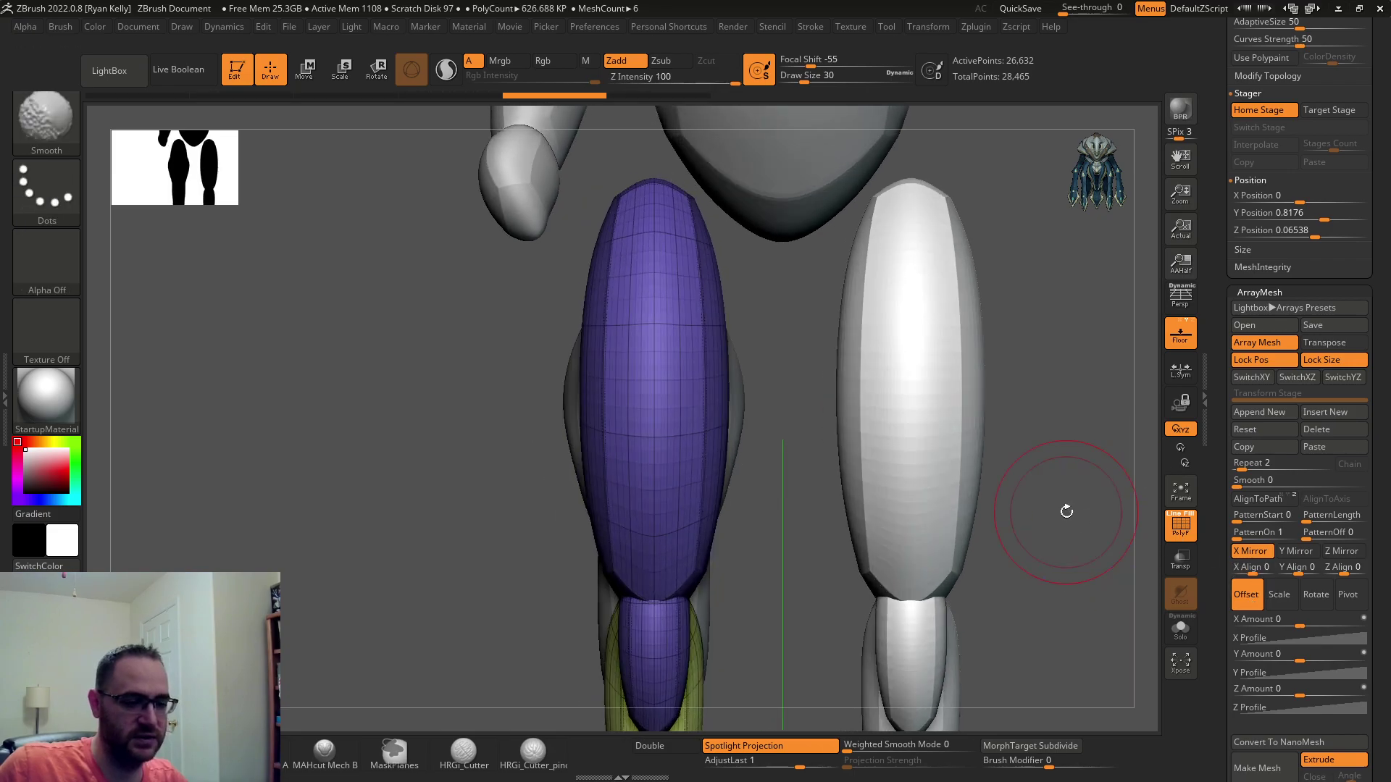
# Turn on local symmetry for sculpting the leg front subtool.
pyautogui.click(1180, 369)
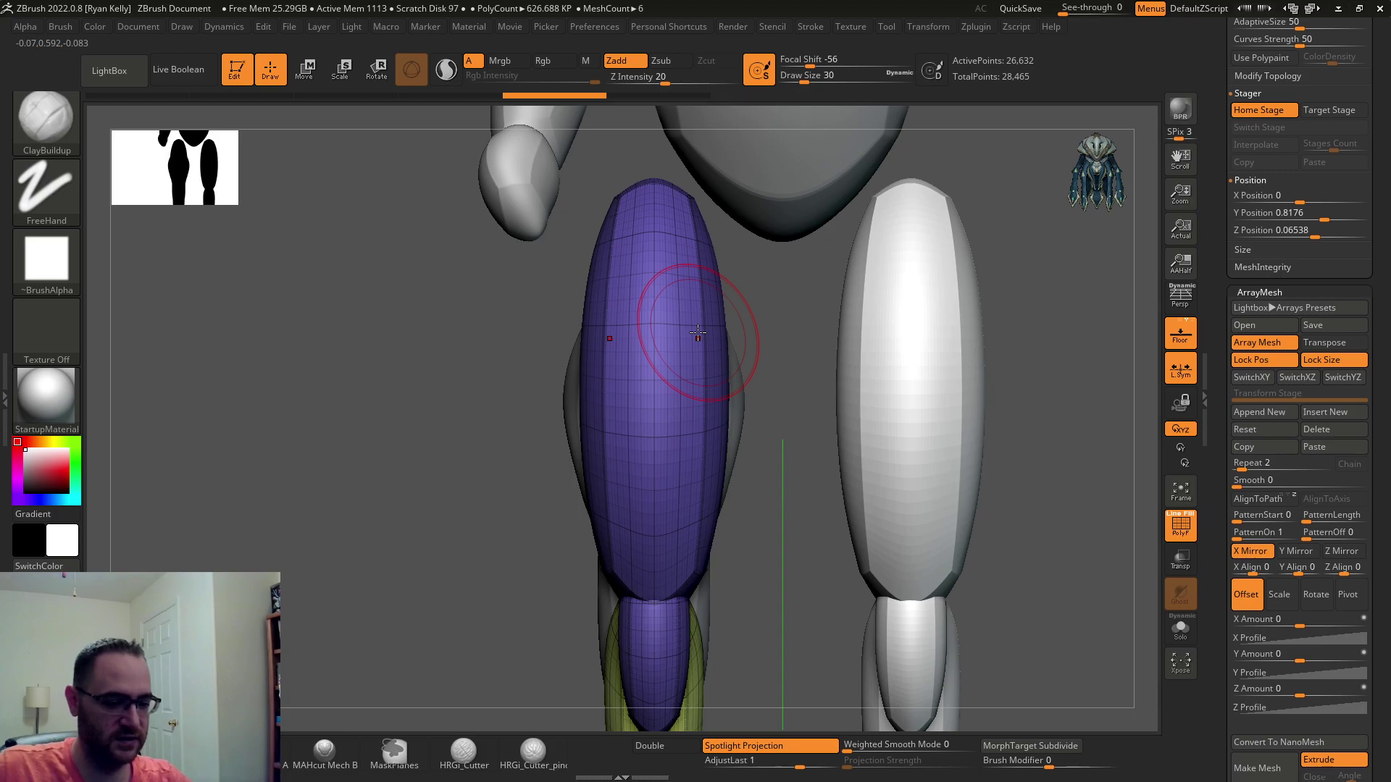
pyautogui.moveTo(788, 366); pyautogui.dragTo(765, 332)
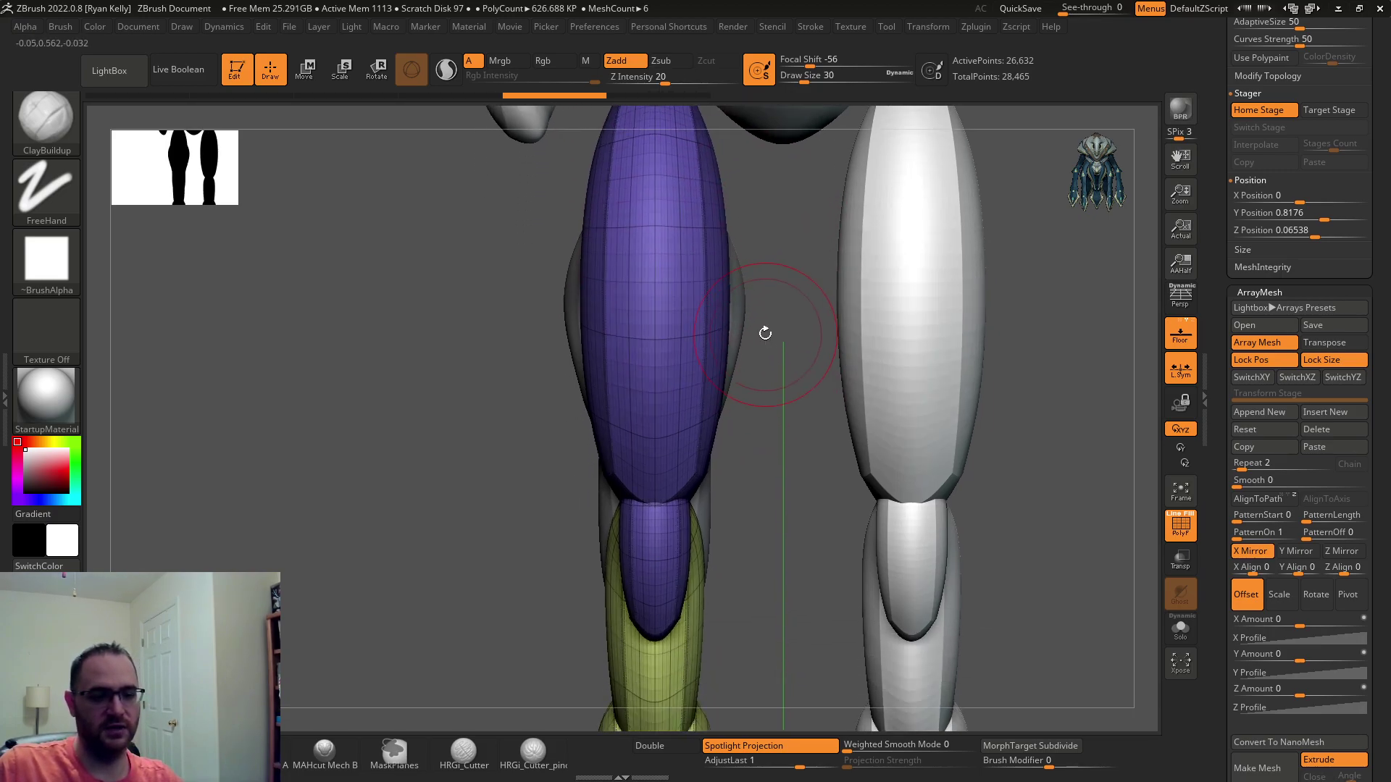
pyautogui.keyDown('alt'); pyautogui.moveTo(743, 226); pyautogui.dragTo(737, 380); pyautogui.keyUp('alt')
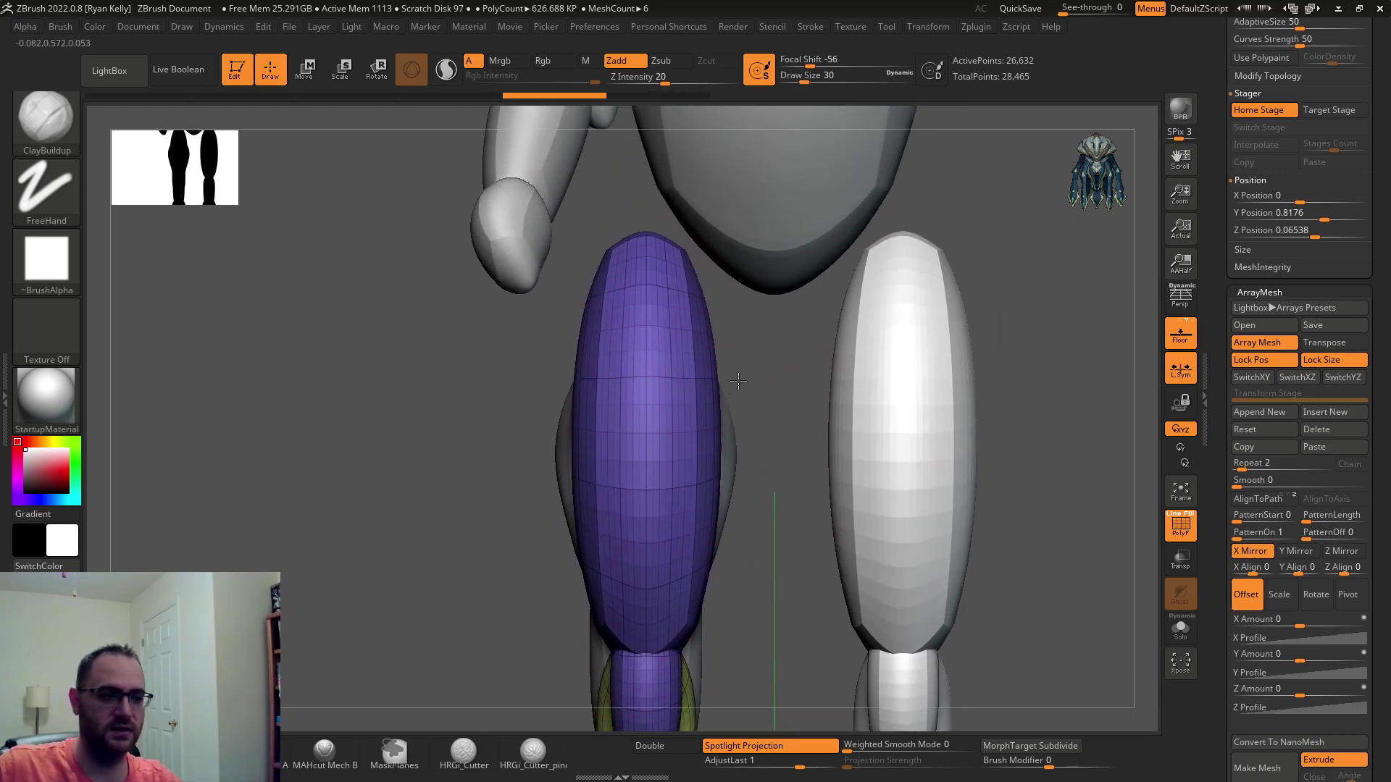
pyautogui.keyDown('alt'); pyautogui.moveTo(764, 308); pyautogui.dragTo(763, 341); pyautogui.keyUp('alt')
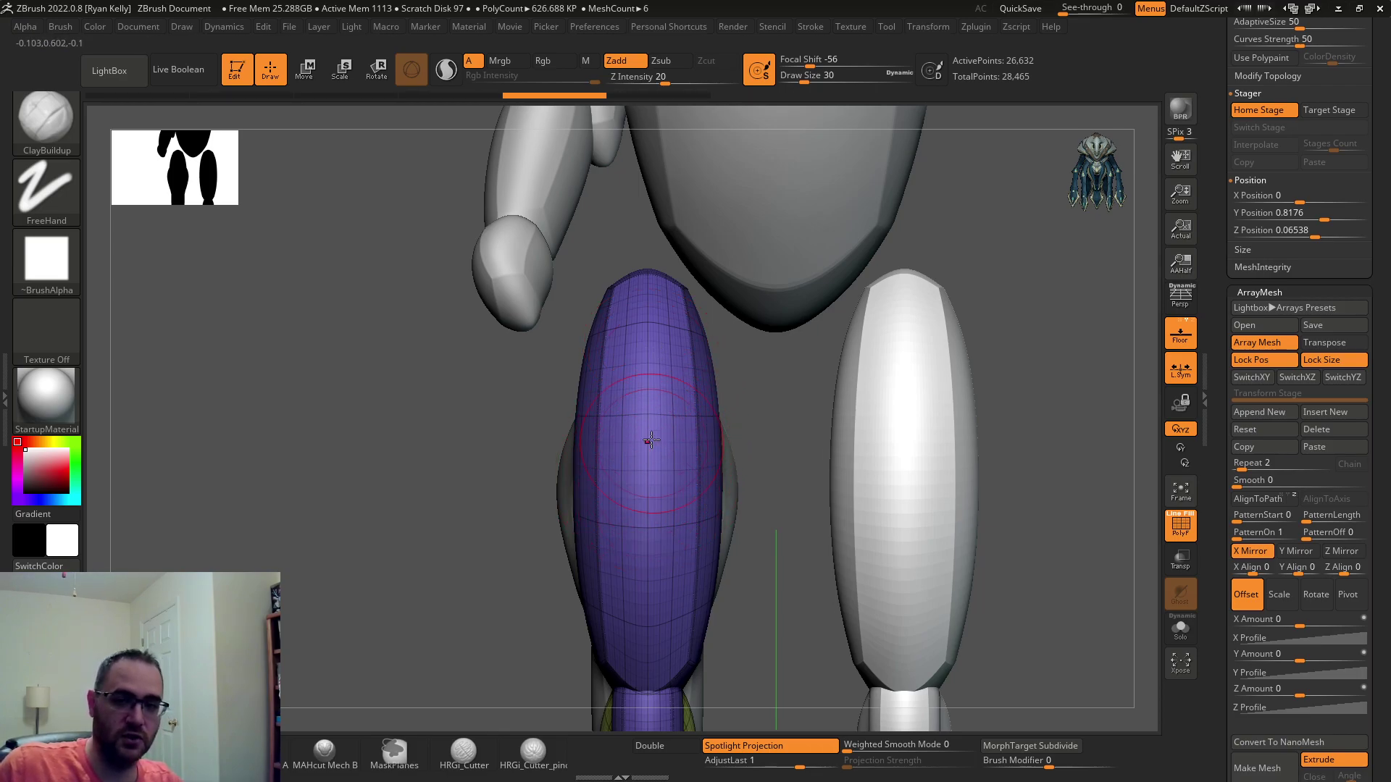
pyautogui.keyDown('alt'); pyautogui.moveTo(652, 485); pyautogui.dragTo(667, 393); pyautogui.keyUp('alt')
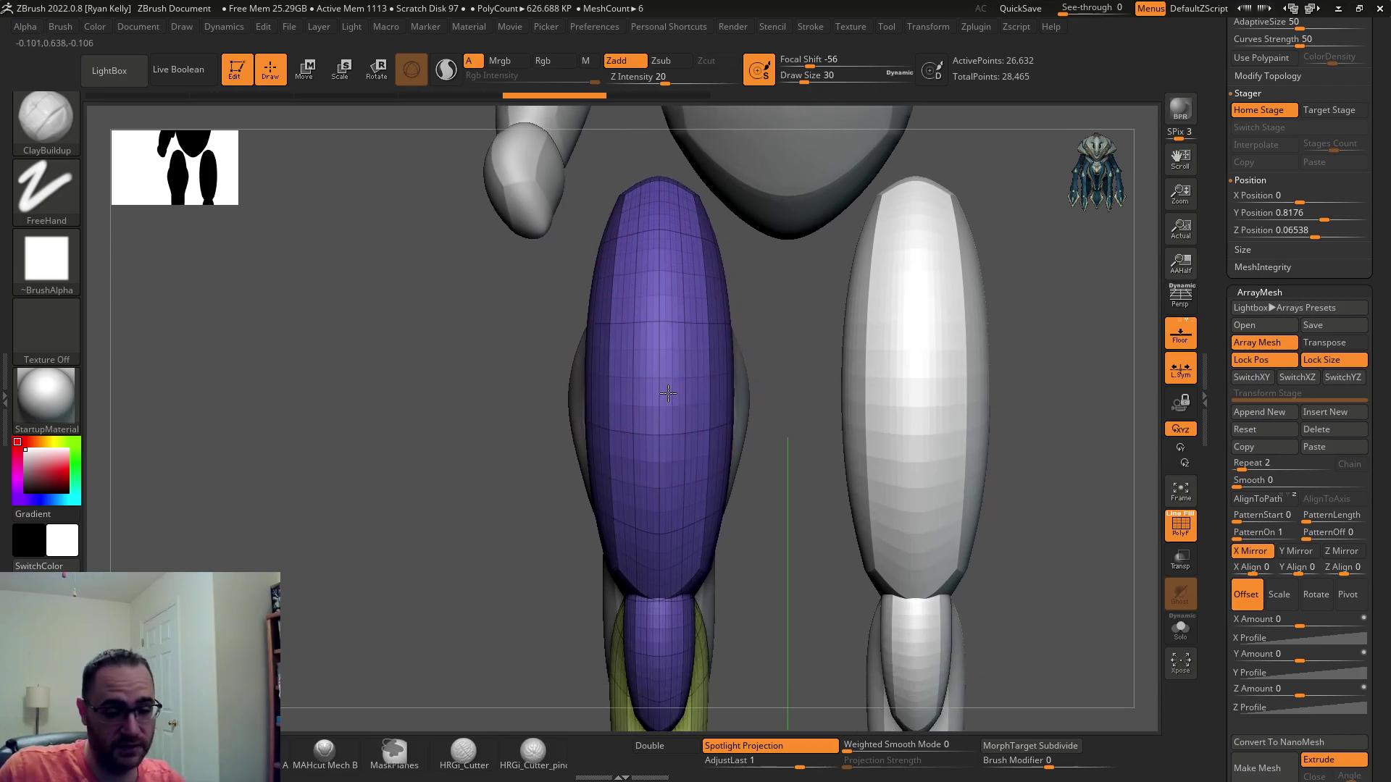
pyautogui.keyDown('alt'); pyautogui.moveTo(668, 393); pyautogui.dragTo(663, 423, button='right'); pyautogui.keyUp('alt')
pyautogui.moveTo(789, 412); pyautogui.dragTo(754, 440)
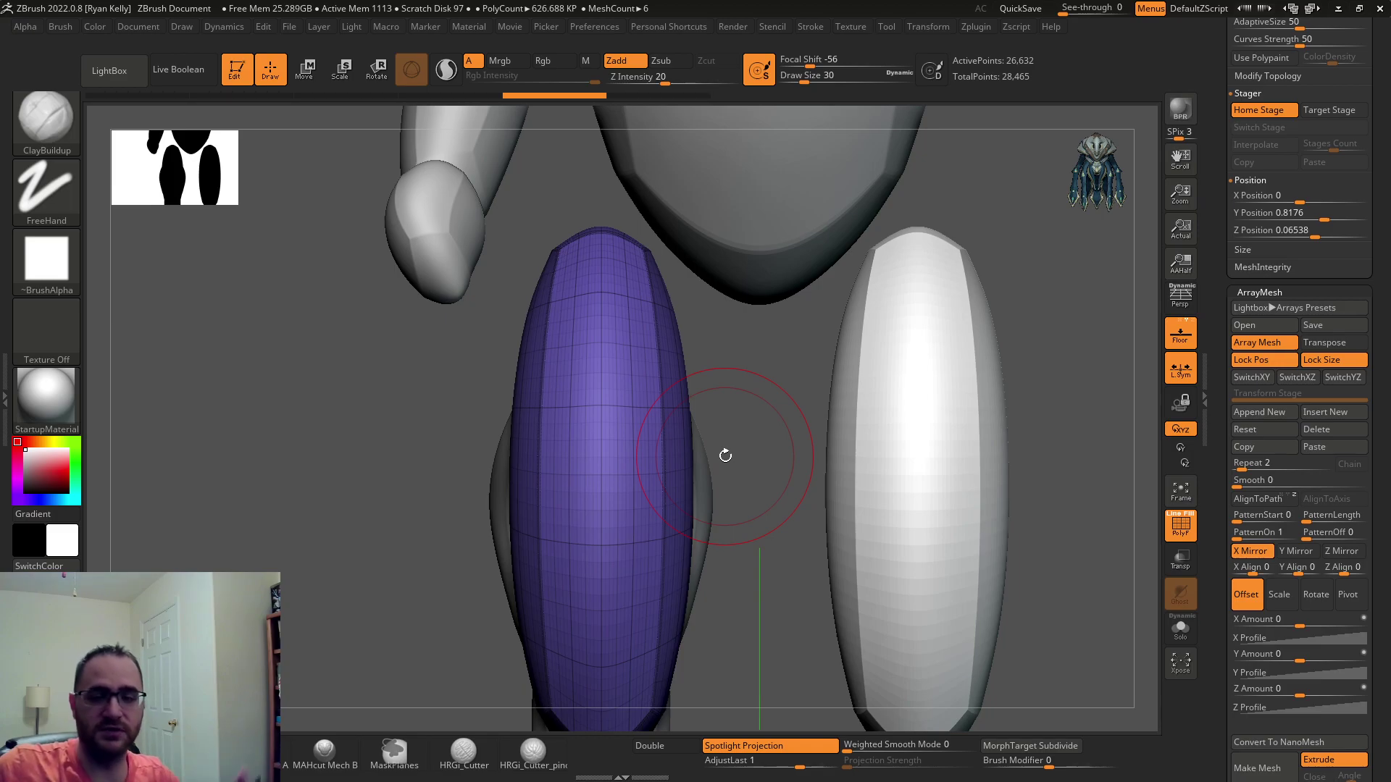
# Build up clay across the front of the source upper leg with ClayBuildup strokes under local symmetry.
pyautogui.moveTo(755, 437); pyautogui.dragTo(987, 360)
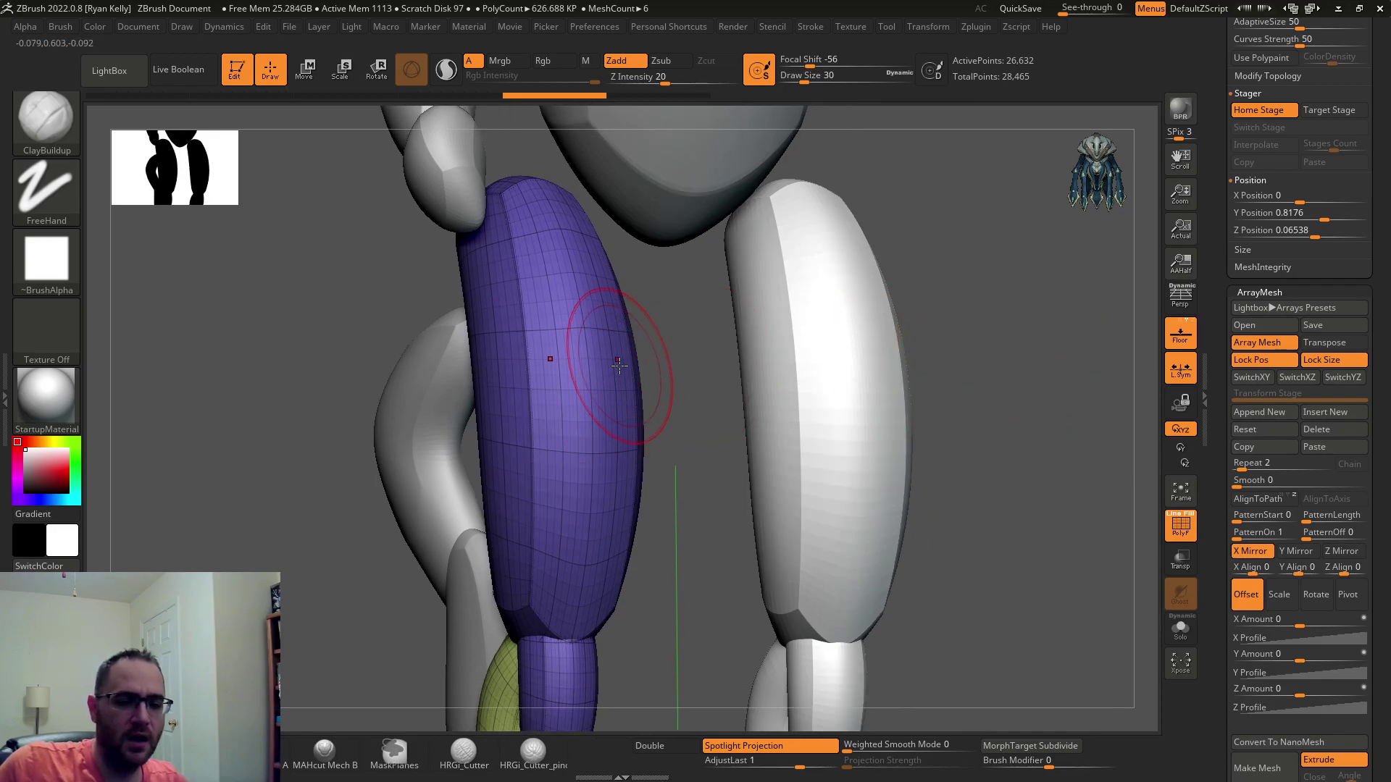
pyautogui.moveTo(713, 400); pyautogui.dragTo(658, 399)
pyautogui.moveTo(533, 352)
pyautogui.mouseDown()
pyautogui.moveTo(554, 363)
pyautogui.moveTo(566, 449)
pyautogui.mouseUp()
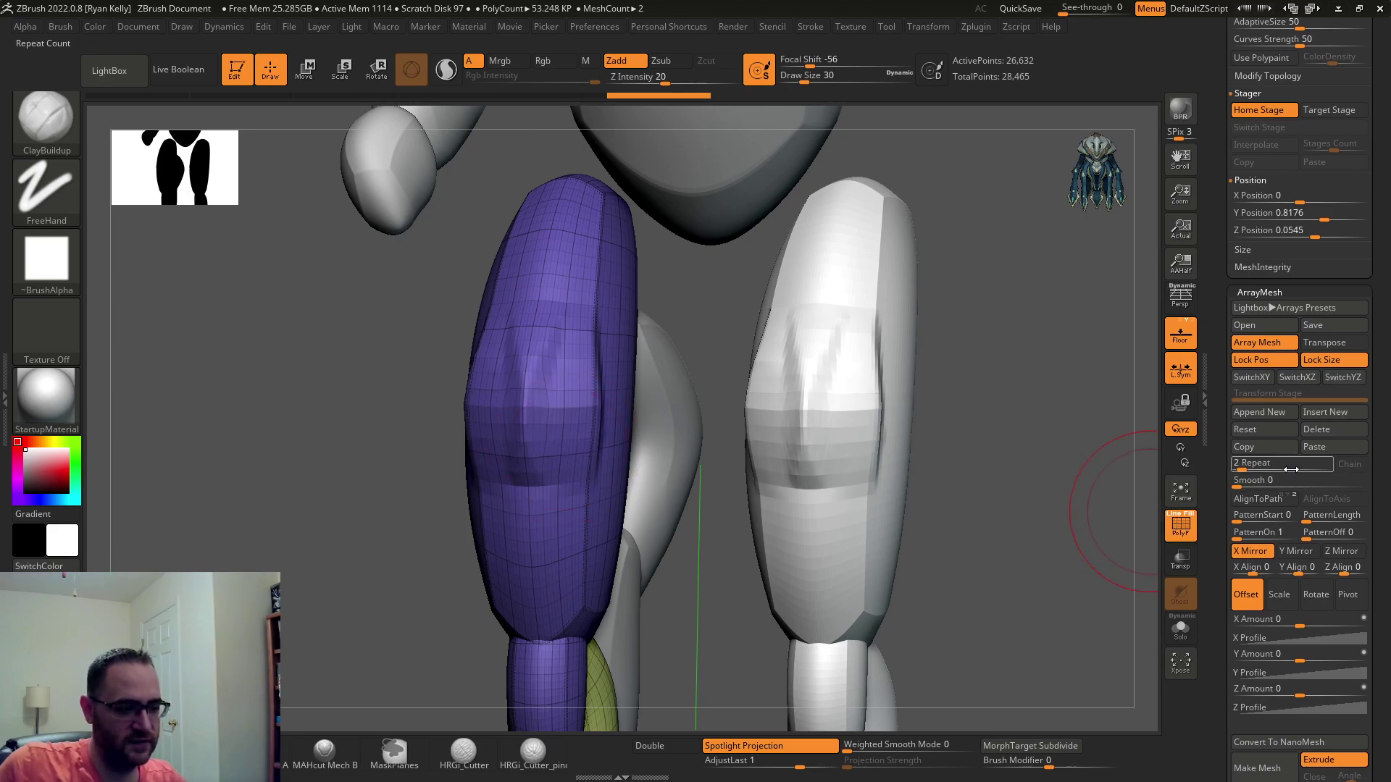
# Try ClayBuildup strokes running down the front of the source upper leg under local symmetry.
pyautogui.moveTo(679, 550)
pyautogui.keyDown('shift'); pyautogui.mouseDown()
pyautogui.moveTo(838, 534)
pyautogui.moveTo(589, 310)
pyautogui.moveTo(595, 474)
pyautogui.mouseUp(); pyautogui.keyUp('shift')
pyautogui.moveTo(661, 487); pyautogui.dragTo(615, 475)
pyautogui.moveTo(606, 536)
pyautogui.mouseDown()
pyautogui.moveTo(594, 414)
pyautogui.moveTo(663, 418)
pyautogui.mouseUp()
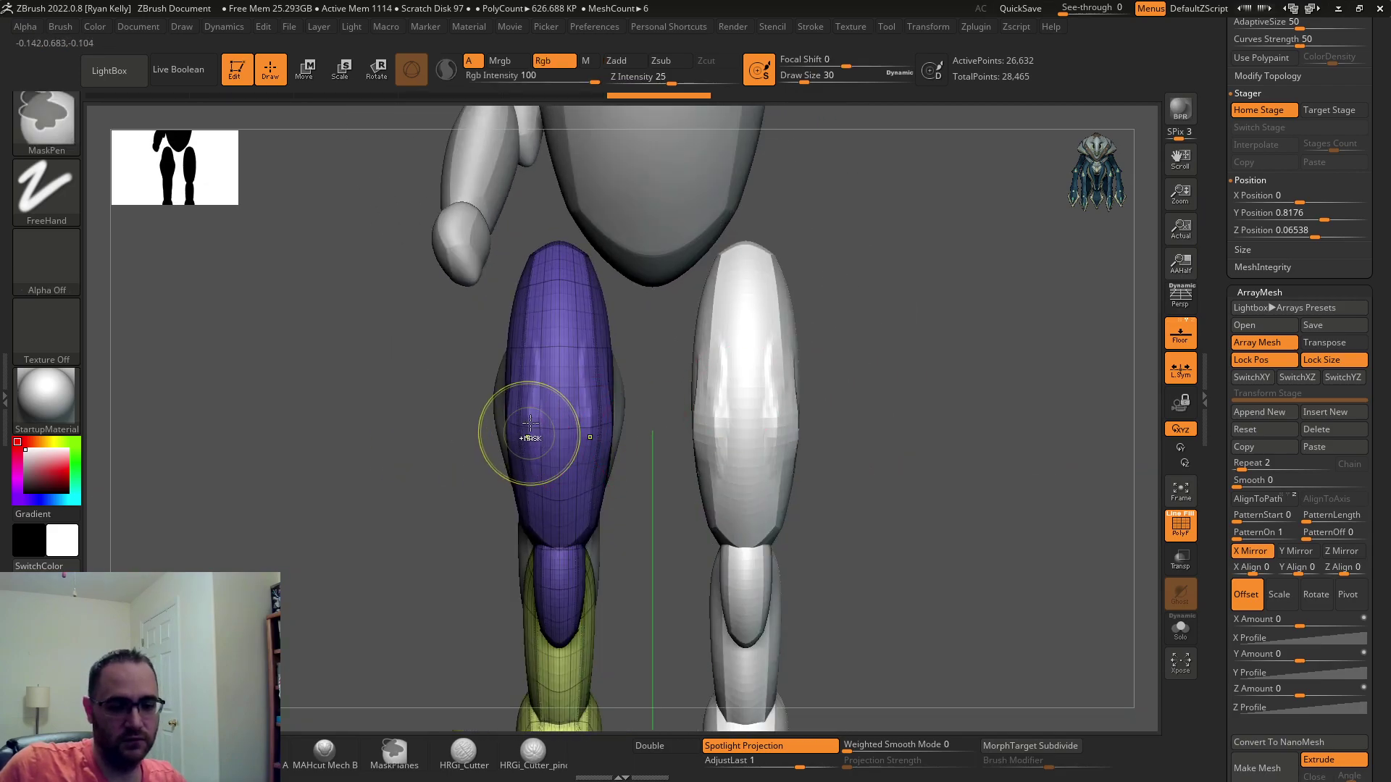
pyautogui.moveTo(532, 409)
pyautogui.mouseDown()
pyautogui.moveTo(537, 384)
pyautogui.moveTo(549, 507)
pyautogui.mouseUp()
pyautogui.keyDown('alt'); pyautogui.moveTo(544, 431); pyautogui.dragTo(569, 392, button='right'); pyautogui.keyUp('alt')
pyautogui.hotkey('ctrl', 'z')
pyautogui.moveTo(557, 265); pyautogui.dragTo(562, 536)
pyautogui.moveTo(562, 539); pyautogui.dragTo(822, 326, button='right')
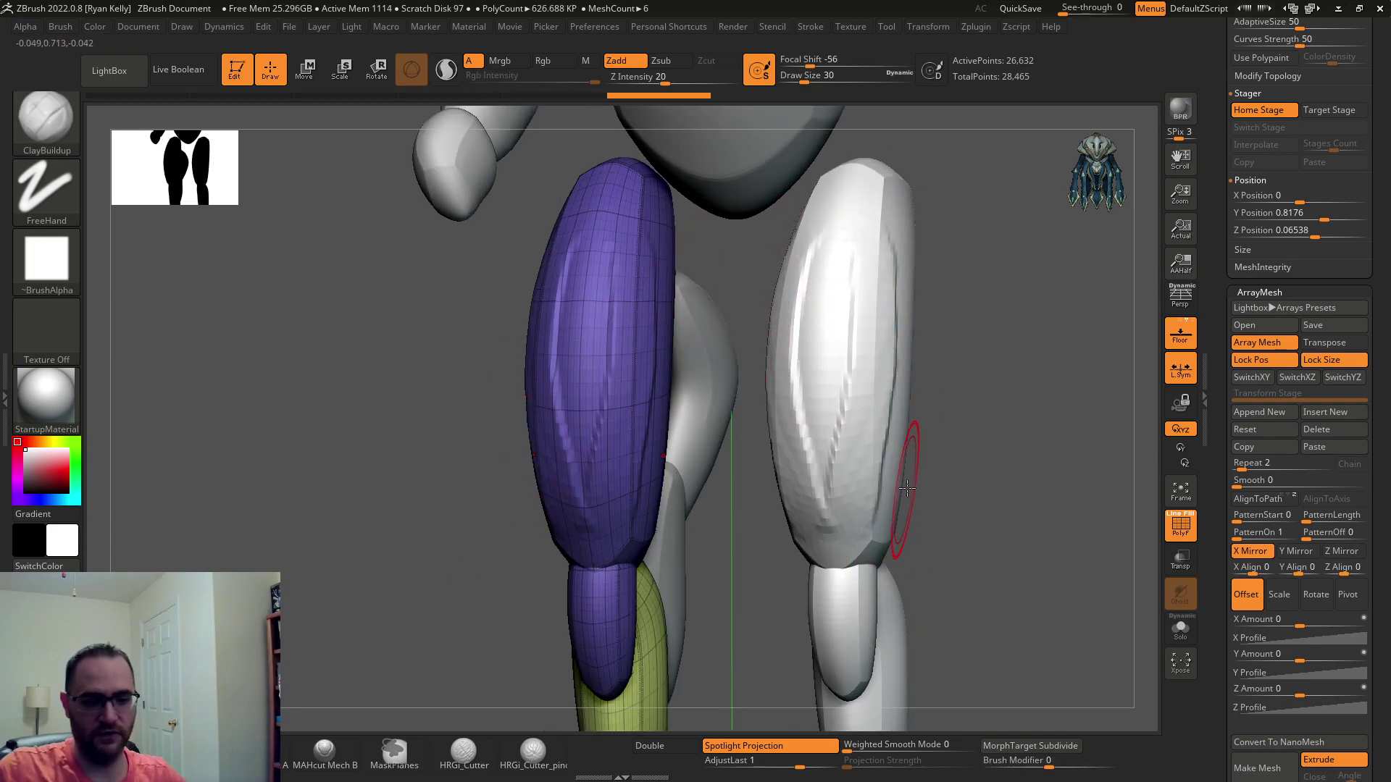
pyautogui.moveTo(909, 489); pyautogui.dragTo(943, 437, button='right')
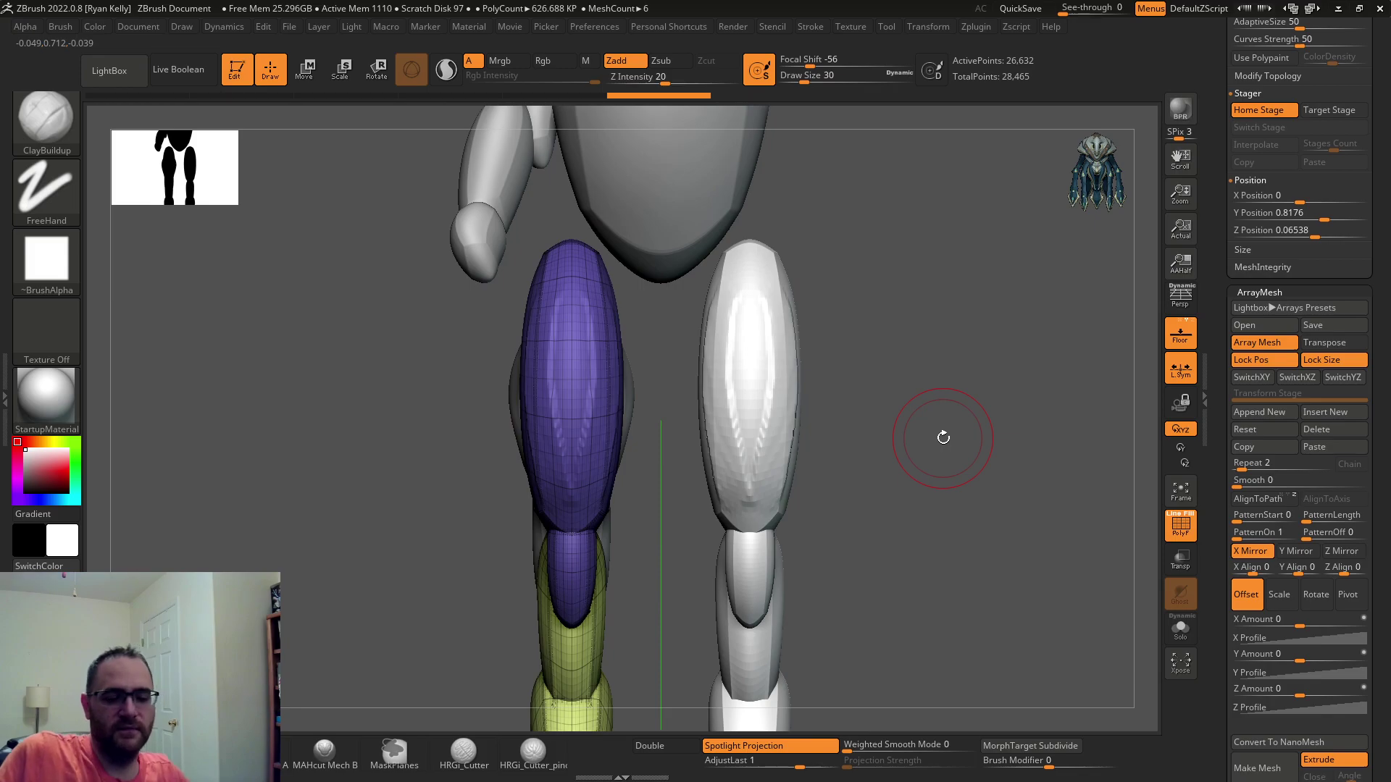
pyautogui.moveTo(1116, 424); pyautogui.dragTo(1061, 468, button='right')
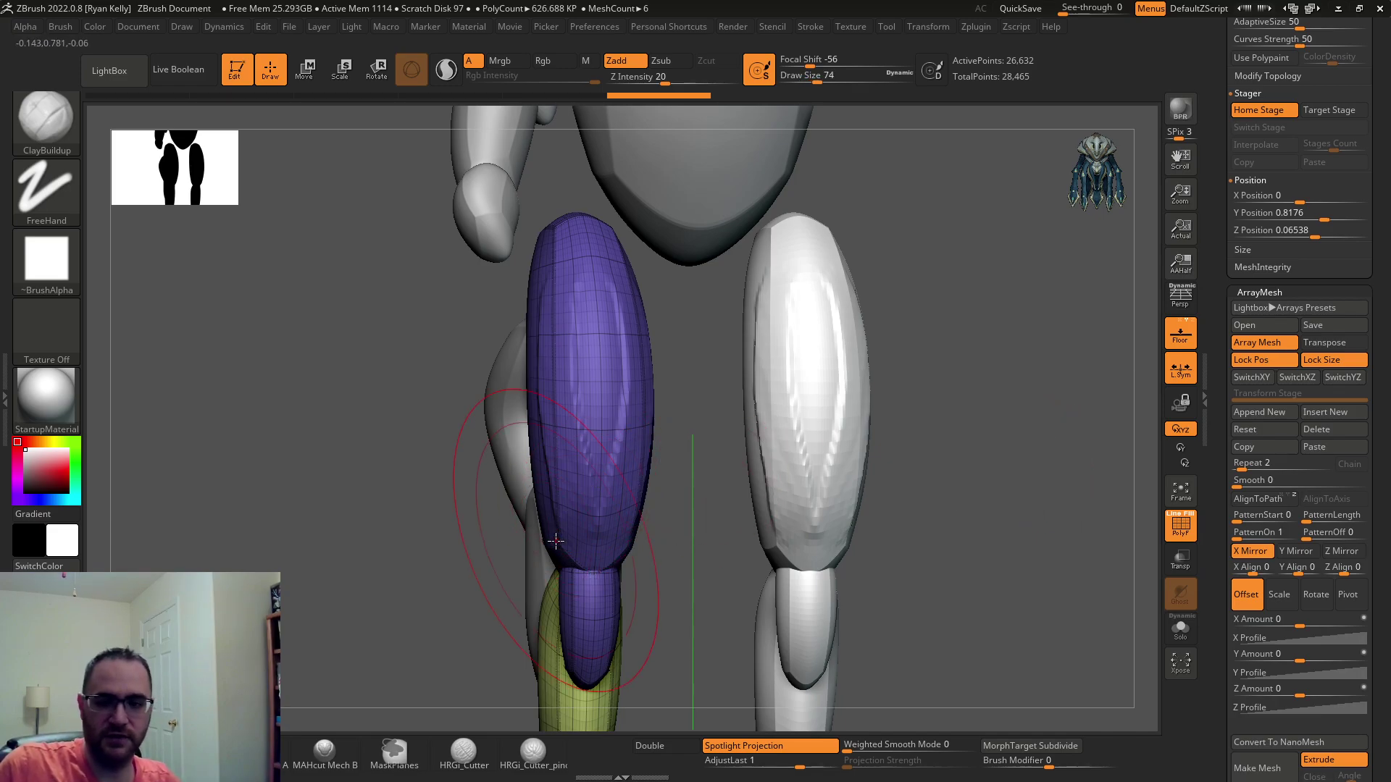
# Try reshaping the lower part of the source upper leg with the Move brush, and undo the sculpting strokes.
pyautogui.press('b')
pyautogui.press('m')
pyautogui.press('t')
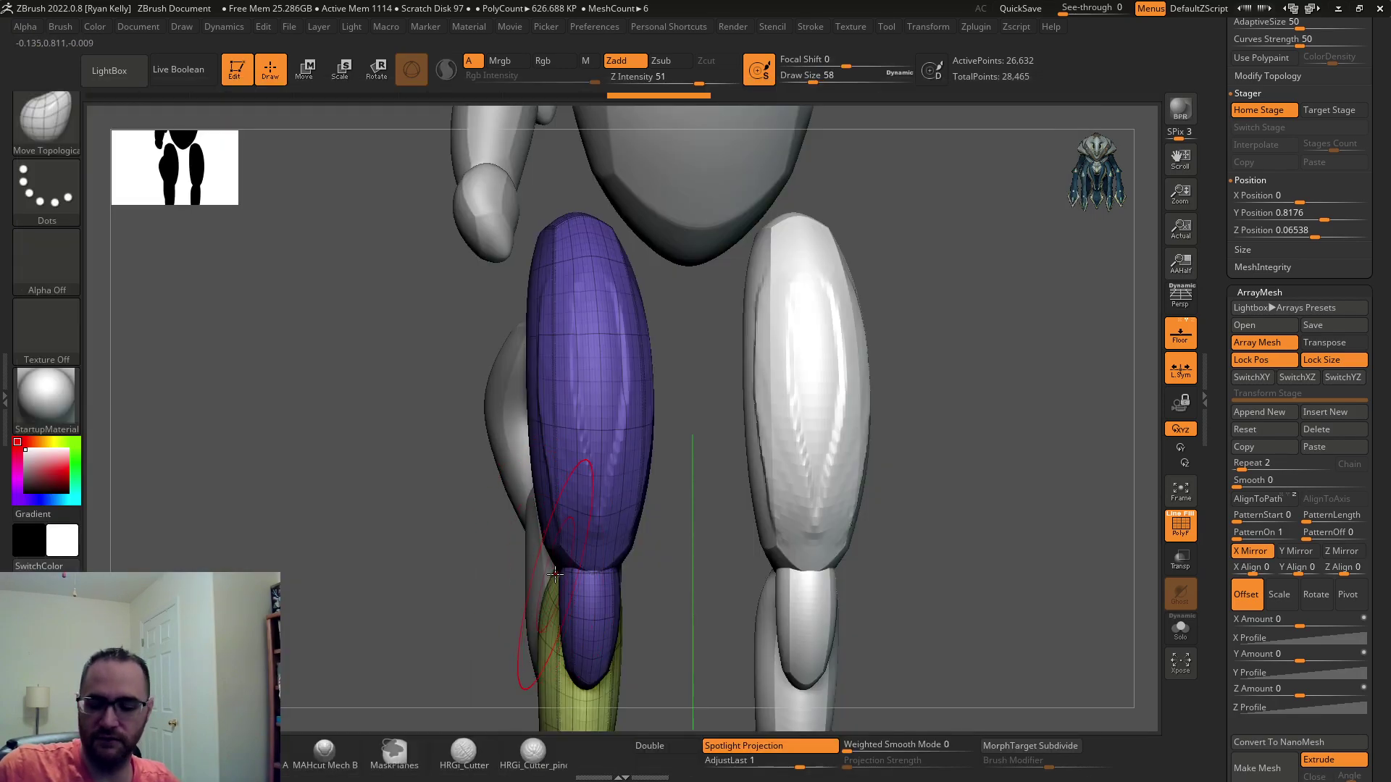
pyautogui.press('b')
pyautogui.press('m')
pyautogui.press('v')
pyautogui.moveTo(416, 578)
pyautogui.mouseDown()
pyautogui.moveTo(611, 551)
pyautogui.moveTo(595, 497)
pyautogui.moveTo(511, 478)
pyautogui.mouseUp()
pyautogui.keyDown('shift'); pyautogui.moveTo(579, 489); pyautogui.dragTo(618, 496); pyautogui.keyUp('shift')
pyautogui.hotkey('ctrl', 'z')
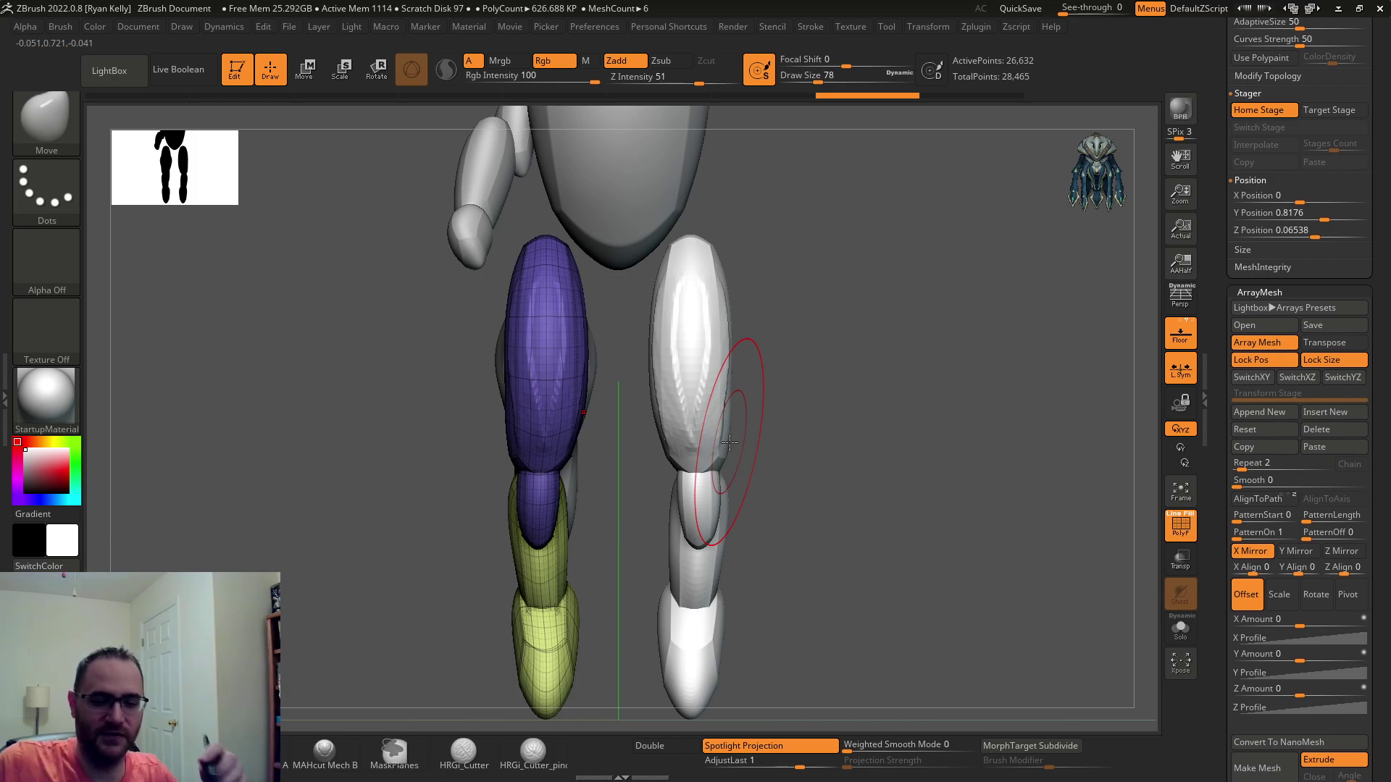
pyautogui.moveTo(728, 442)
pyautogui.keyDown('shift'); pyautogui.mouseDown()
pyautogui.moveTo(723, 456)
pyautogui.moveTo(730, 441)
pyautogui.mouseUp(); pyautogui.keyUp('shift')
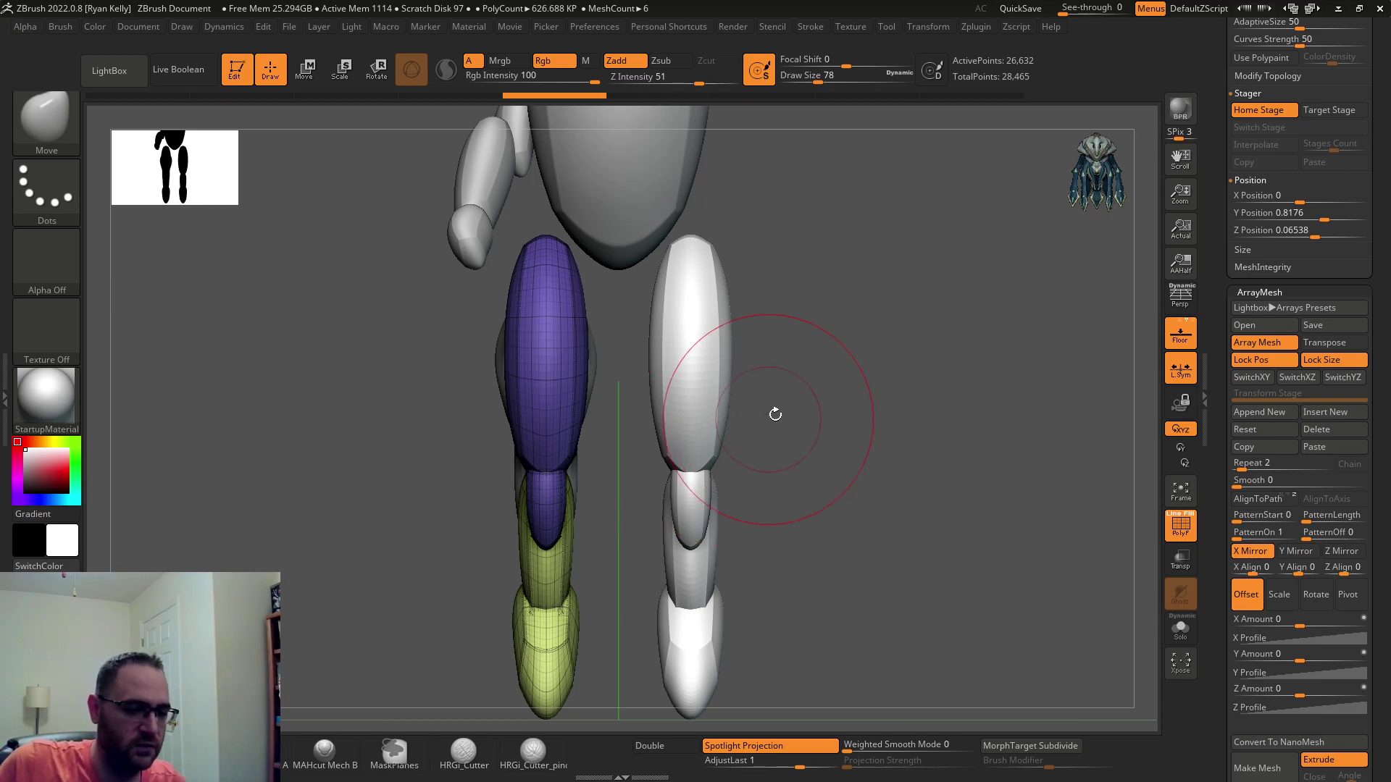
# Turn off ArrayMesh on the leg front subtool and view the droid without the mirrored leg.
pyautogui.click(1280, 342)
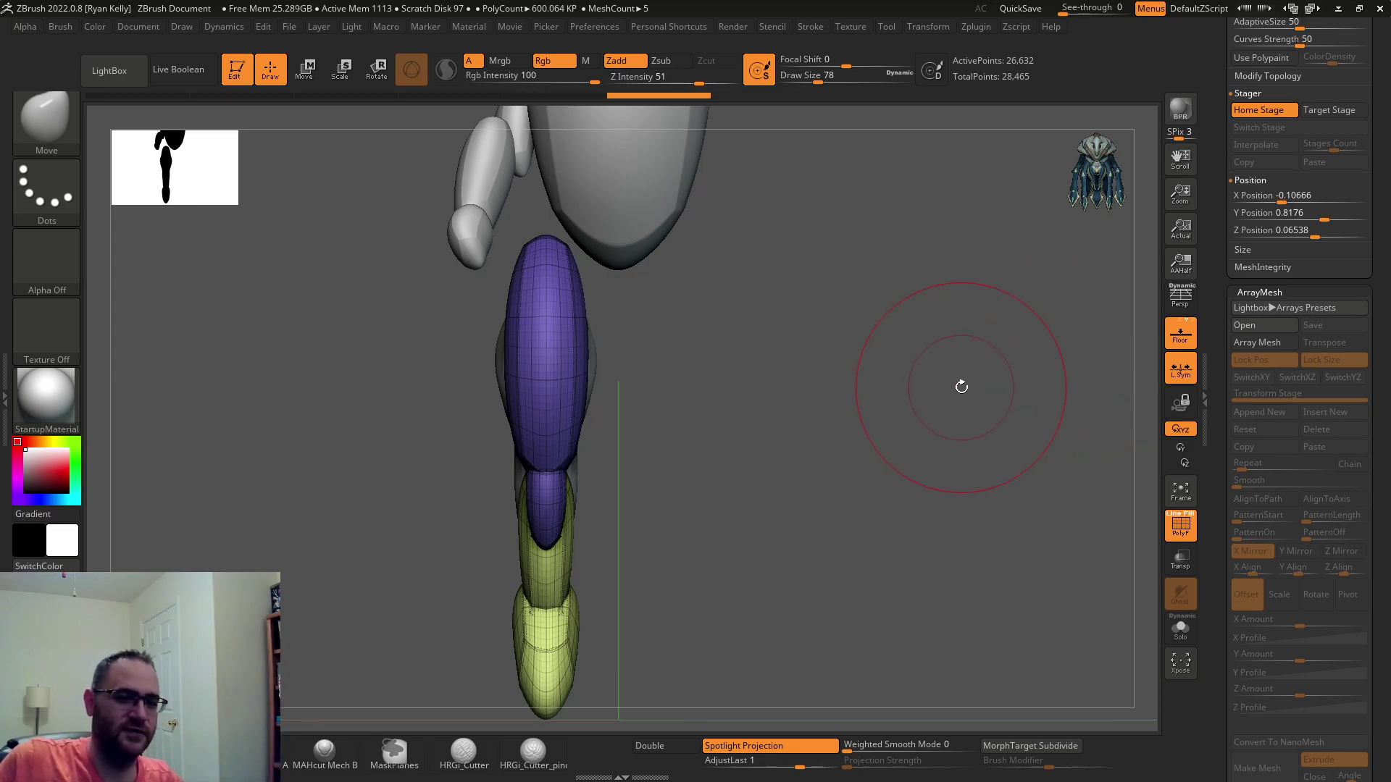
pyautogui.moveTo(956, 310); pyautogui.dragTo(796, 372)
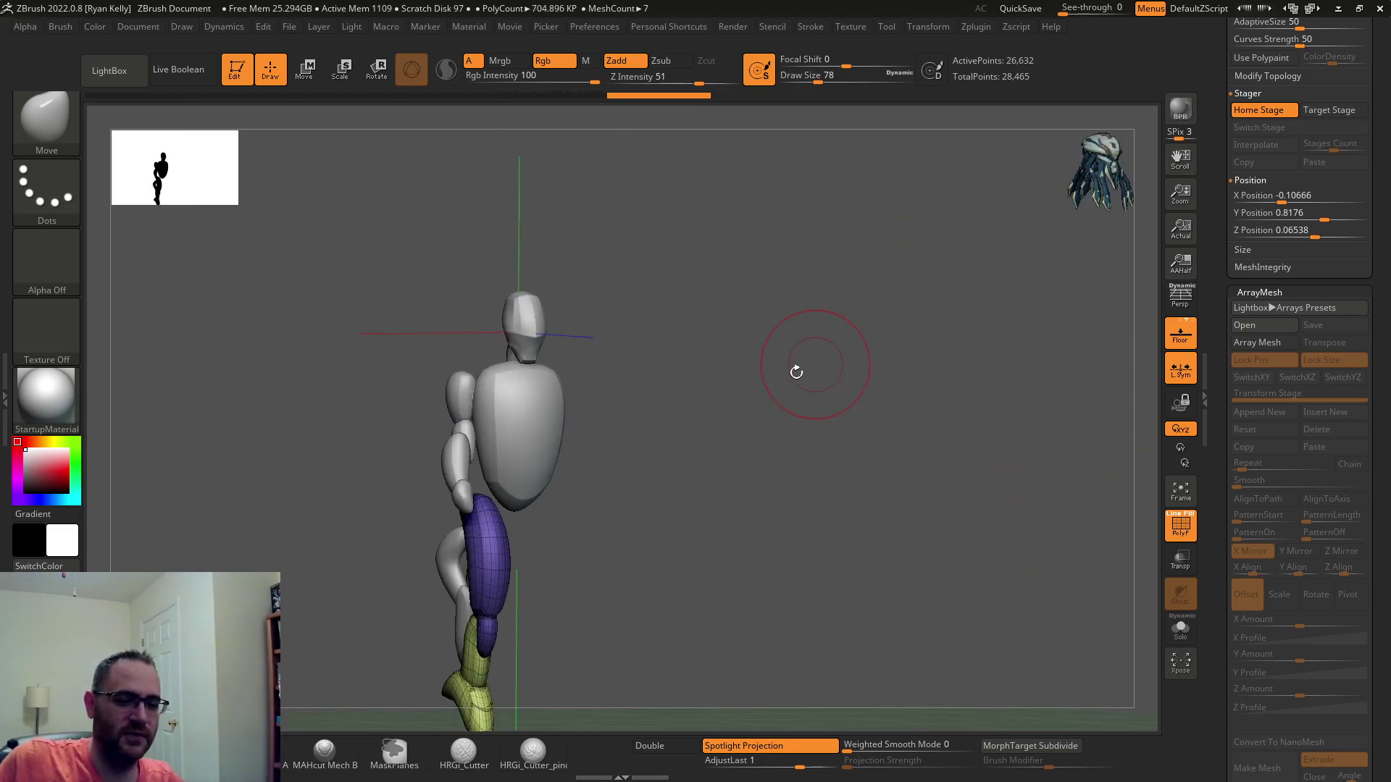
pyautogui.moveTo(854, 428)
pyautogui.keyDown('alt'); pyautogui.mouseDown()
pyautogui.moveTo(773, 392)
pyautogui.moveTo(1007, 258)
pyautogui.moveTo(914, 463)
pyautogui.mouseUp(); pyautogui.keyUp('alt')
pyautogui.moveTo(730, 452); pyautogui.dragTo(726, 444)
pyautogui.moveTo(874, 404)
pyautogui.keyDown('alt'); pyautogui.mouseDown()
pyautogui.moveTo(866, 413)
pyautogui.moveTo(906, 398)
pyautogui.mouseUp(); pyautogui.keyUp('alt')
pyautogui.moveTo(1223, 135); pyautogui.dragTo(1222, 425)
pyautogui.moveTo(1057, 376); pyautogui.dragTo(1009, 370)
# Reselect the leg front subtool and turn its ArrayMesh back on with X Mirror off.
pyautogui.keyDown('alt'); pyautogui.click(691, 398); pyautogui.keyUp('alt')
pyautogui.scroll(-10, 1237, 134)
pyautogui.scroll(-4, 1239, 137)
pyautogui.keyDown('alt'); pyautogui.moveTo(1108, 246); pyautogui.dragTo(930, 238); pyautogui.keyUp('alt')
pyautogui.keyDown('alt'); pyautogui.click(655, 438); pyautogui.keyUp('alt')
pyautogui.keyDown('alt'); pyautogui.moveTo(821, 372); pyautogui.dragTo(1017, 362); pyautogui.keyUp('alt')
pyautogui.keyDown('alt'); pyautogui.moveTo(967, 433); pyautogui.dragTo(876, 348); pyautogui.keyUp('alt')
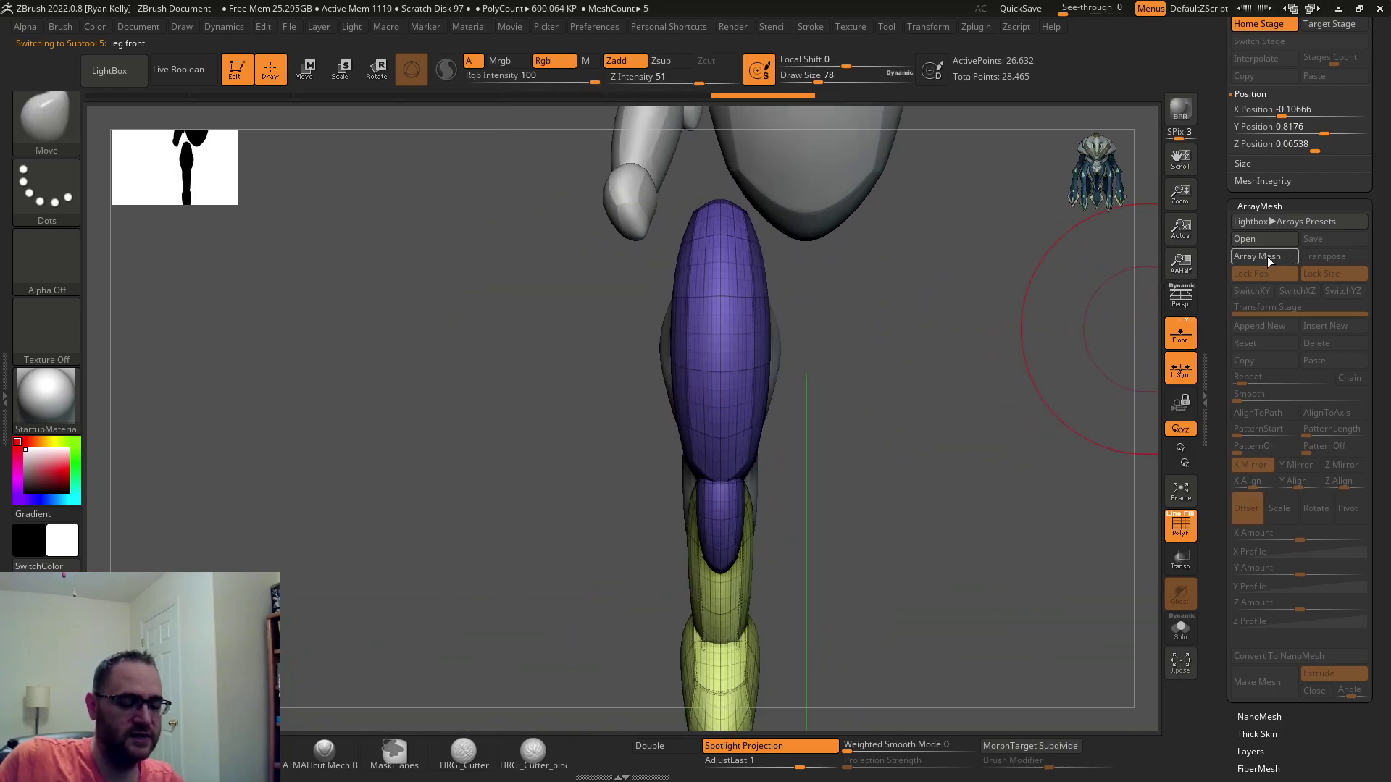
pyautogui.click(1267, 257)
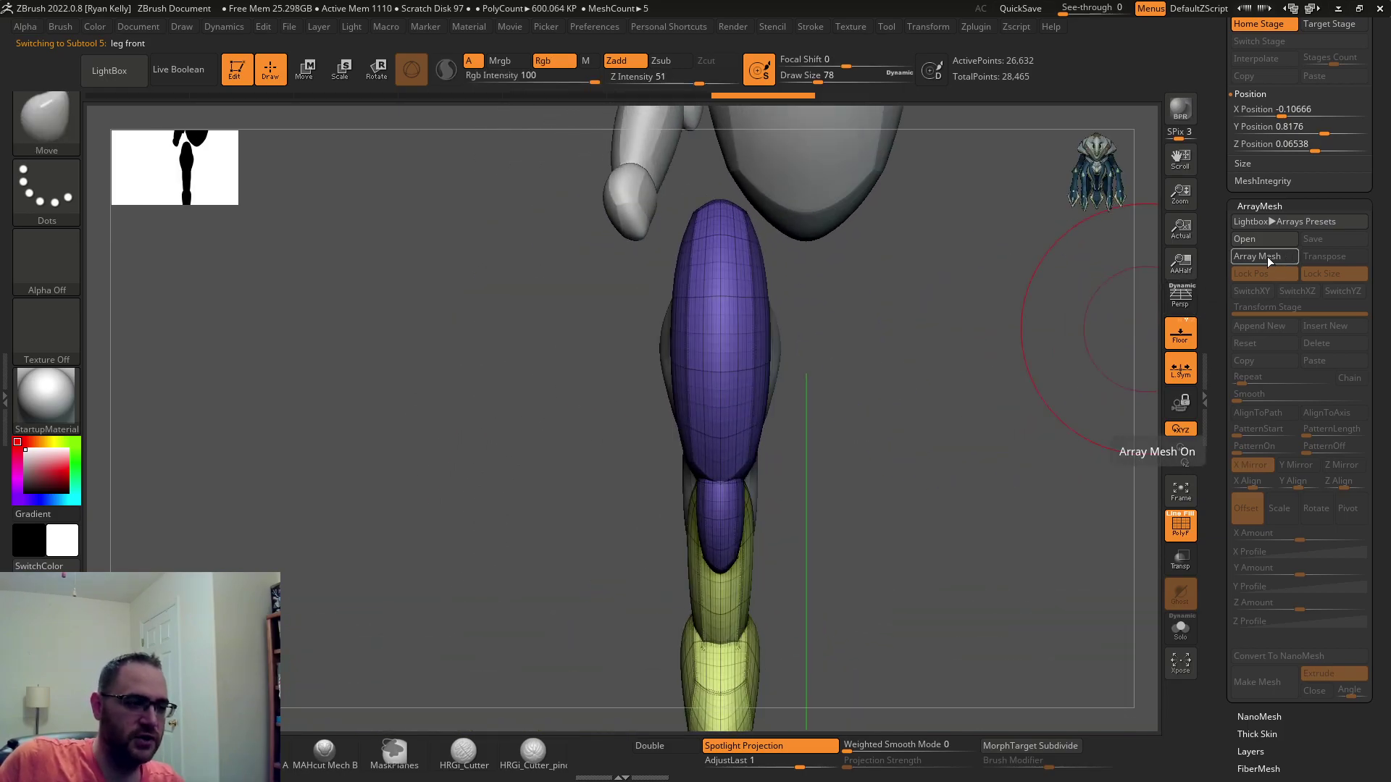
pyautogui.click(1266, 257)
pyautogui.keyDown('alt'); pyautogui.moveTo(1122, 307); pyautogui.dragTo(1002, 331); pyautogui.keyUp('alt')
pyautogui.click(1250, 465)
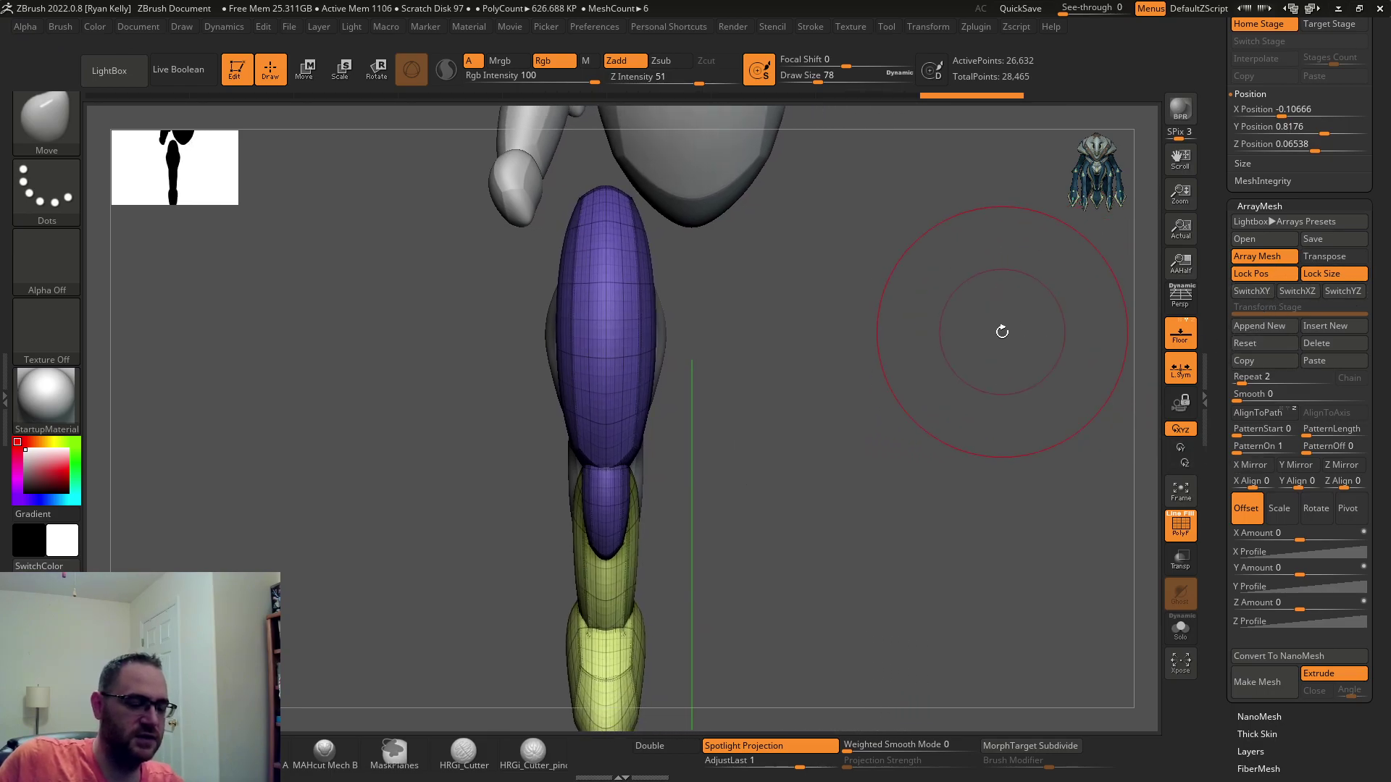
# Turn off Lock Pos and Lock Size, and enable ArrayMesh Transpose with the move gizmo.
pyautogui.click(1245, 279)
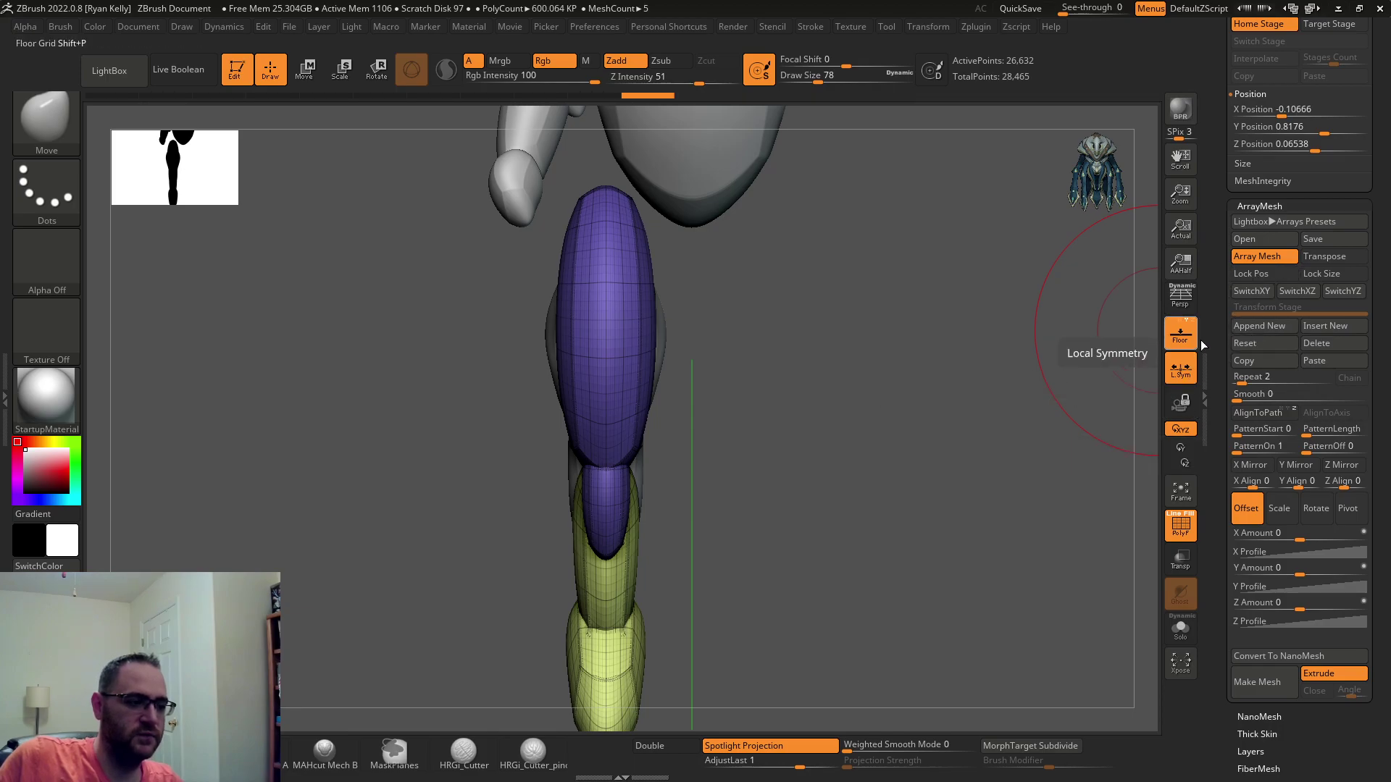
pyautogui.click(1330, 259)
pyautogui.press('w')
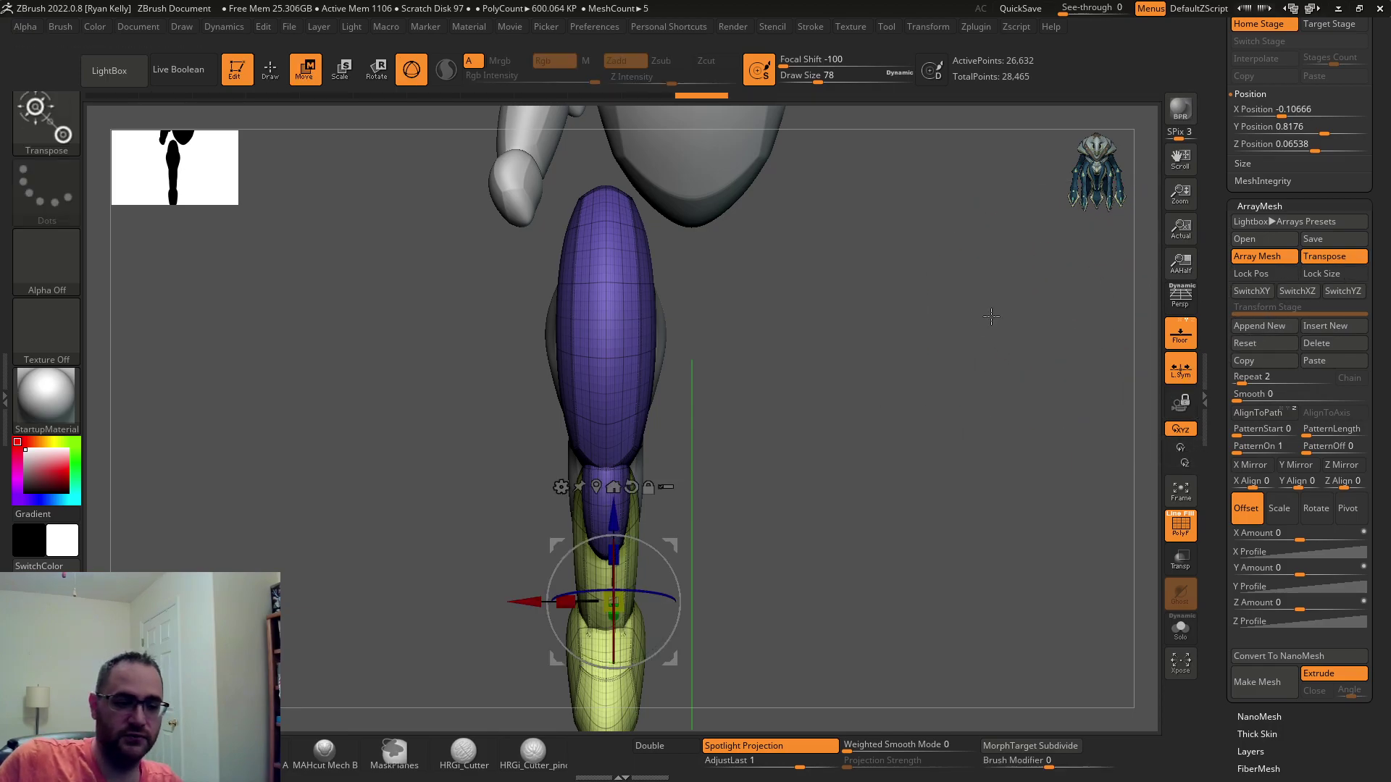
pyautogui.moveTo(900, 370); pyautogui.dragTo(982, 336)
pyautogui.press('y')
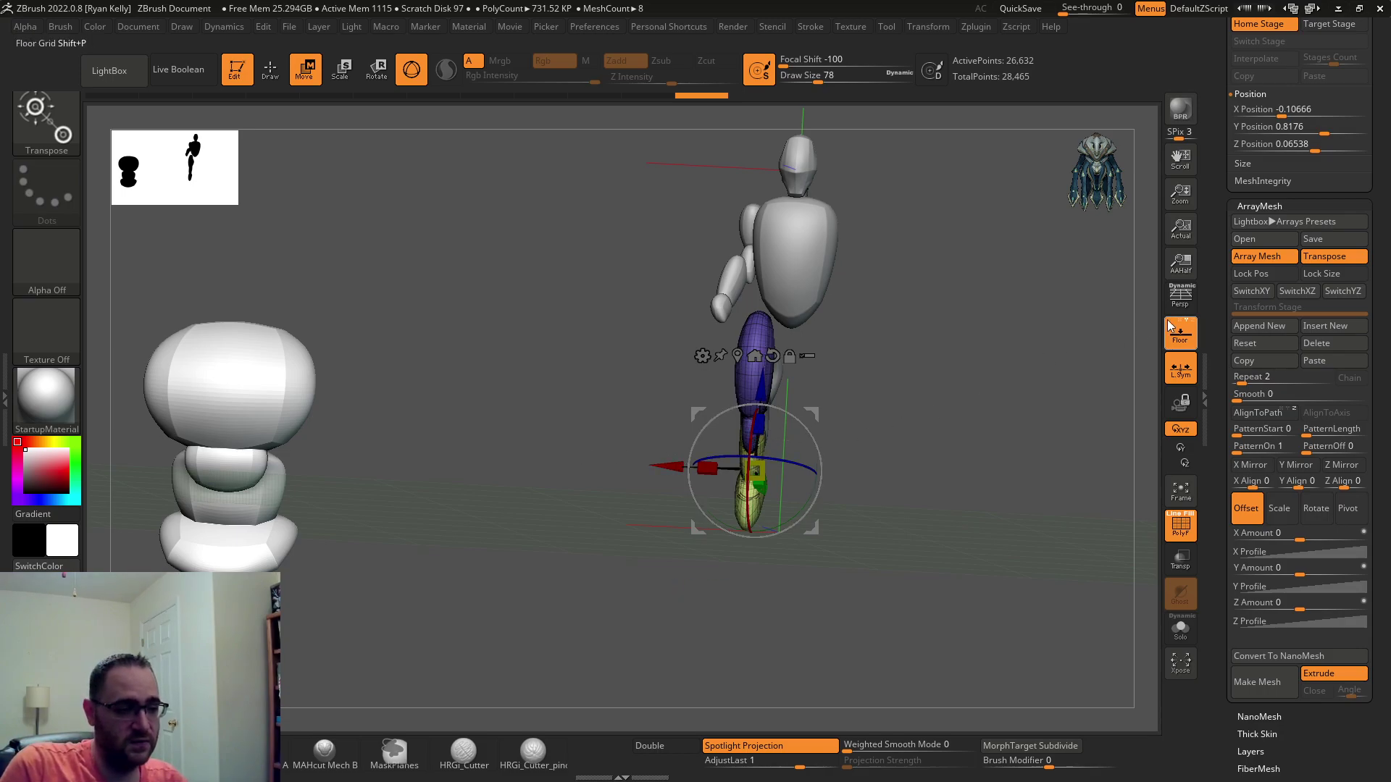
# Turn on Lock Pos and Lock Size, and reset the leg front's array stage.
pyautogui.click(1251, 274)
pyautogui.click(1322, 273)
pyautogui.click(1264, 343)
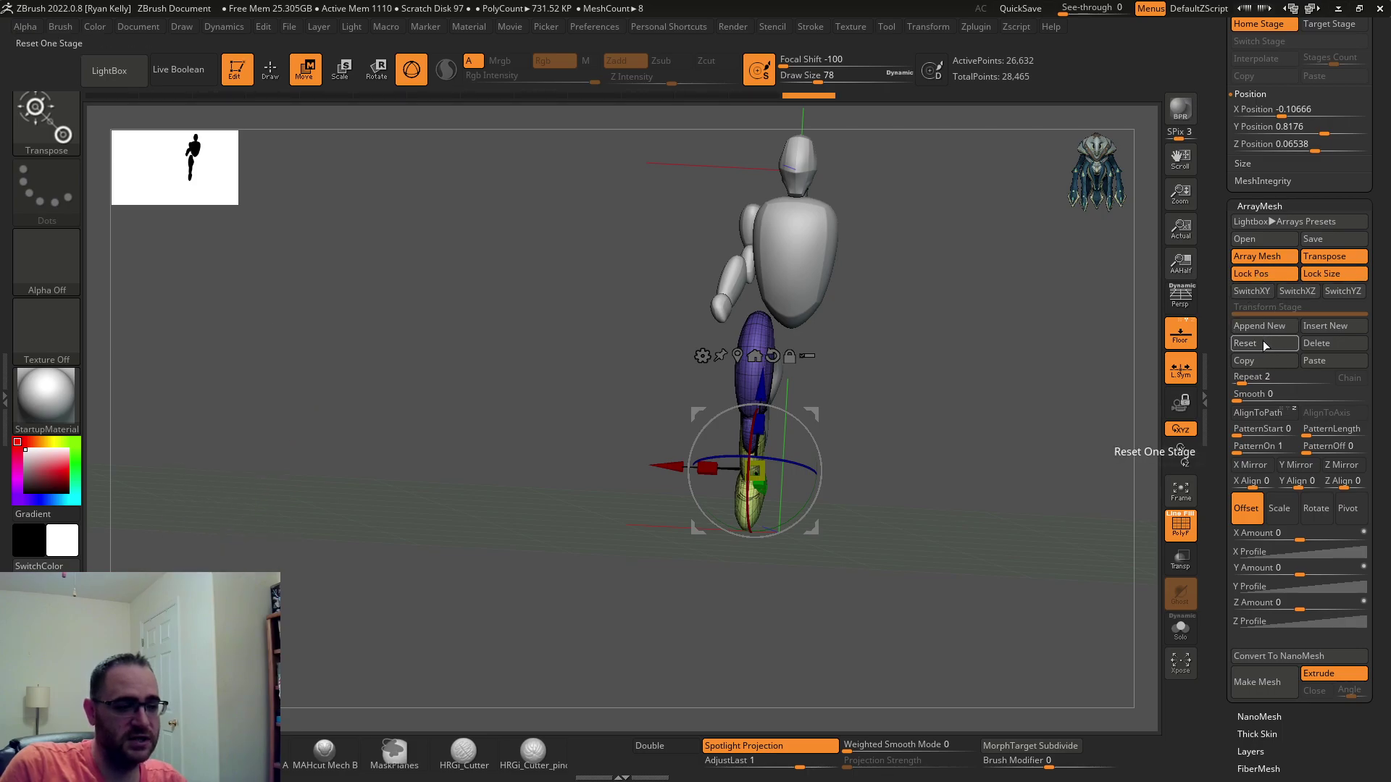
# Switch from the gizmo to the transpose line and mirror the leg front array with X Mirror.
pyautogui.moveTo(1043, 330); pyautogui.dragTo(957, 403)
pyautogui.press('y')
pyautogui.moveTo(848, 326); pyautogui.dragTo(941, 366)
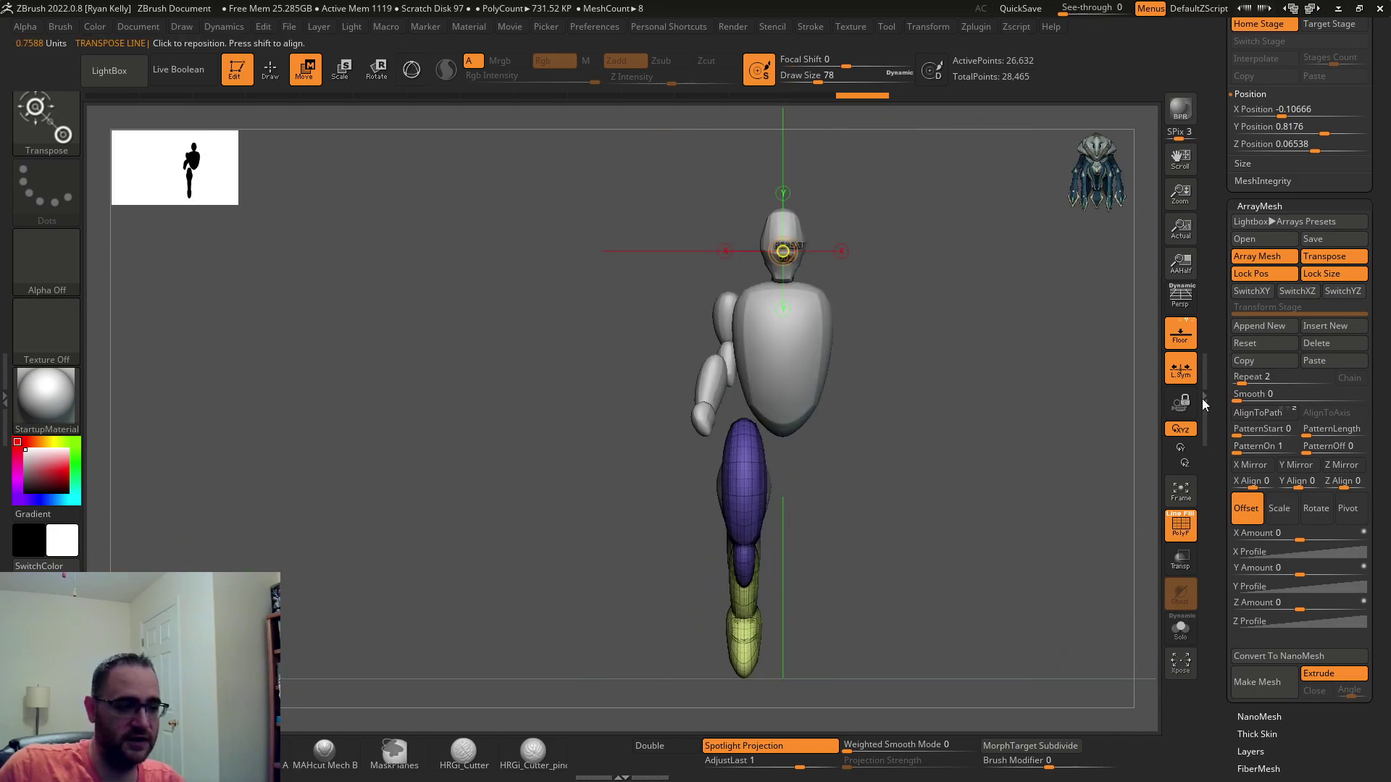
pyautogui.click(1255, 472)
pyautogui.keyDown('alt'); pyautogui.moveTo(1030, 408); pyautogui.dragTo(954, 498); pyautogui.keyUp('alt')
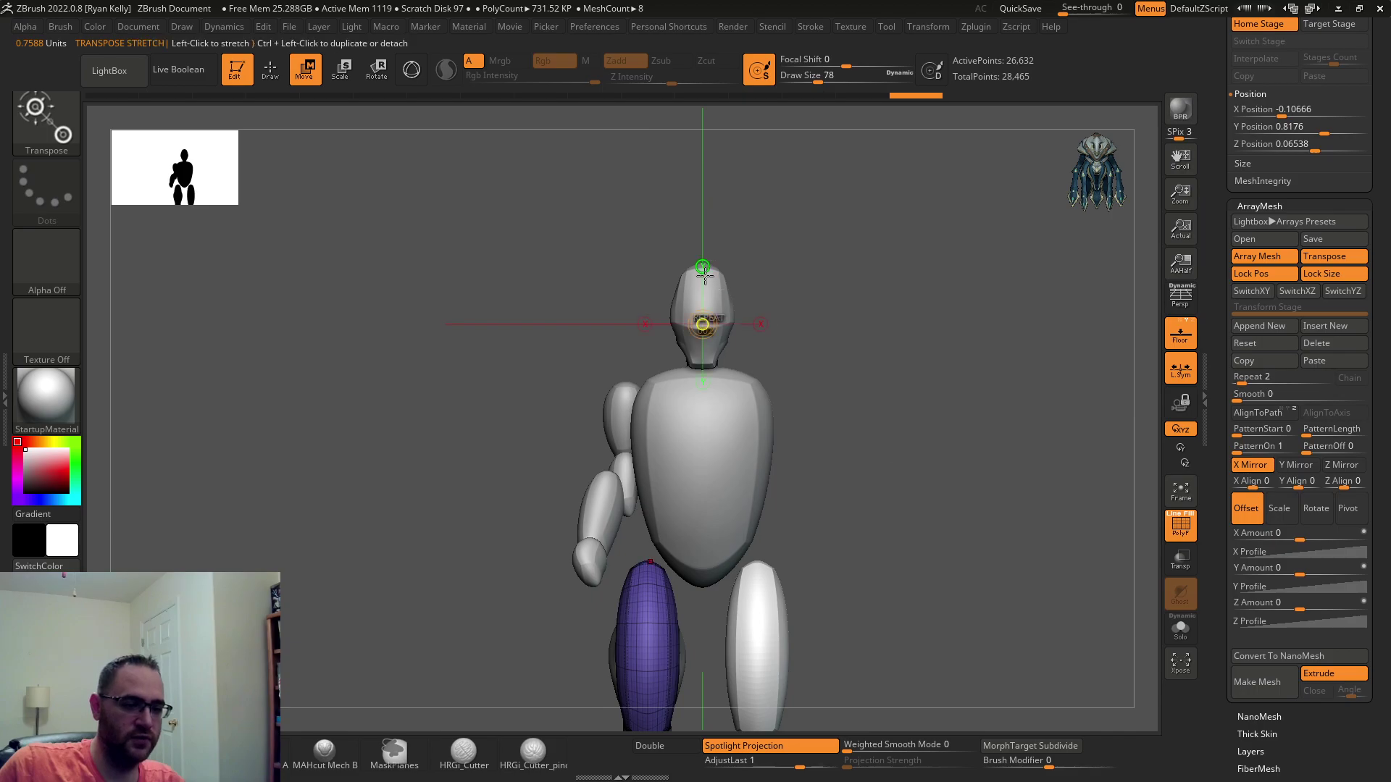
pyautogui.keyDown('alt'); pyautogui.moveTo(943, 326); pyautogui.dragTo(984, 279); pyautogui.keyUp('alt')
# Try the X-mirrored leg front array with Lock Pos and Lock Size off after resetting the stage.
pyautogui.click(1264, 274)
pyautogui.click(1315, 273)
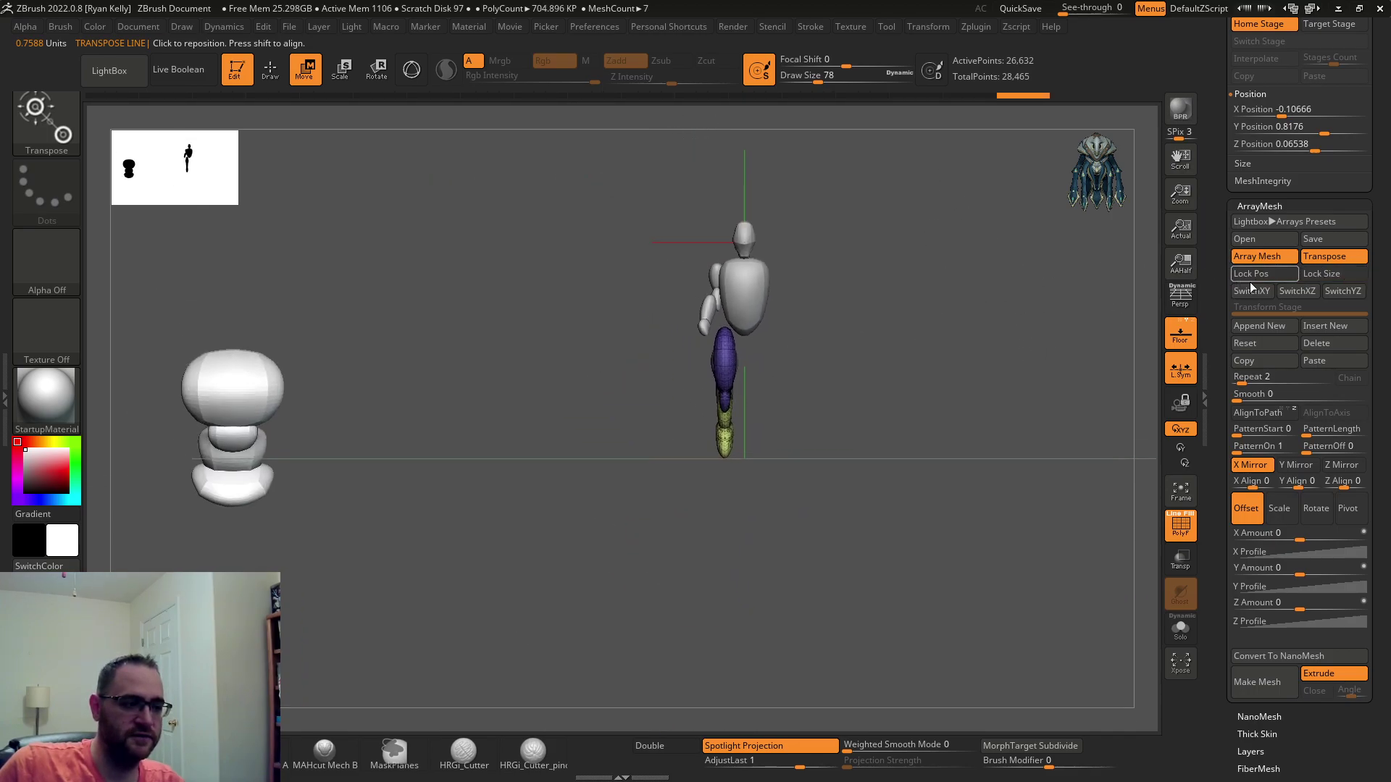
pyautogui.click(1258, 344)
pyautogui.click(1247, 467)
pyautogui.keyDown('alt'); pyautogui.moveTo(1007, 325); pyautogui.dragTo(944, 347); pyautogui.keyUp('alt')
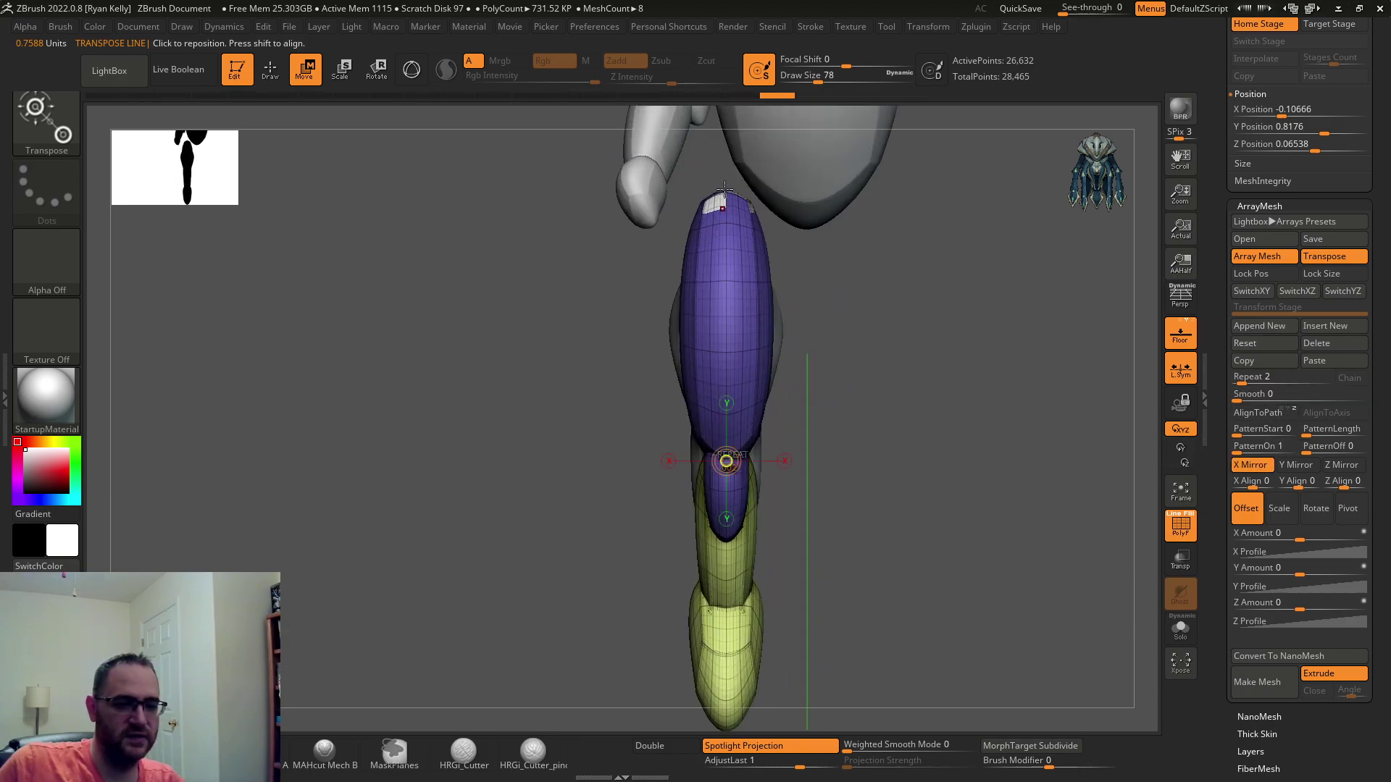
pyautogui.moveTo(829, 305); pyautogui.dragTo(1054, 294)
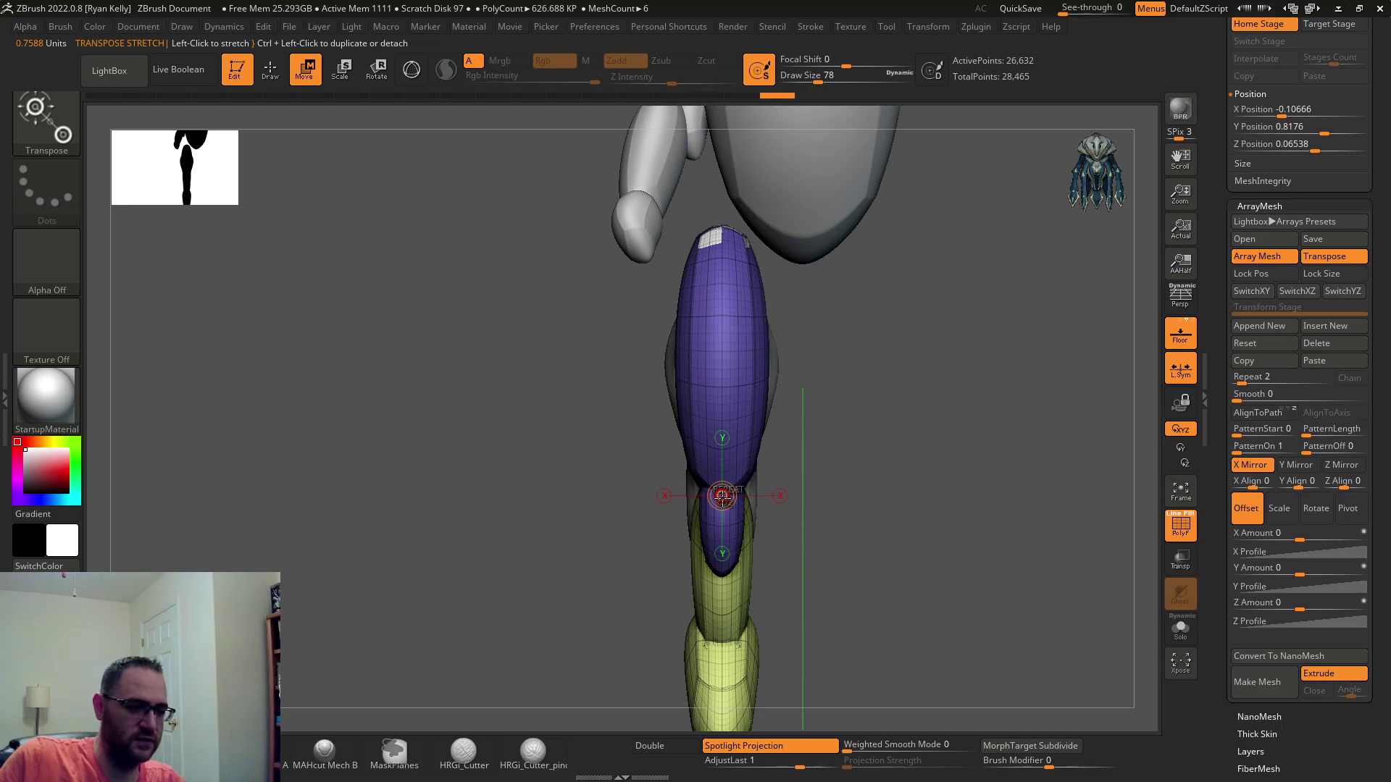
# Turn Lock Pos and Lock Size back on, reset the array stage, and mirror the leg front across X.
pyautogui.click(1251, 274)
pyautogui.click(1321, 274)
pyautogui.click(1255, 343)
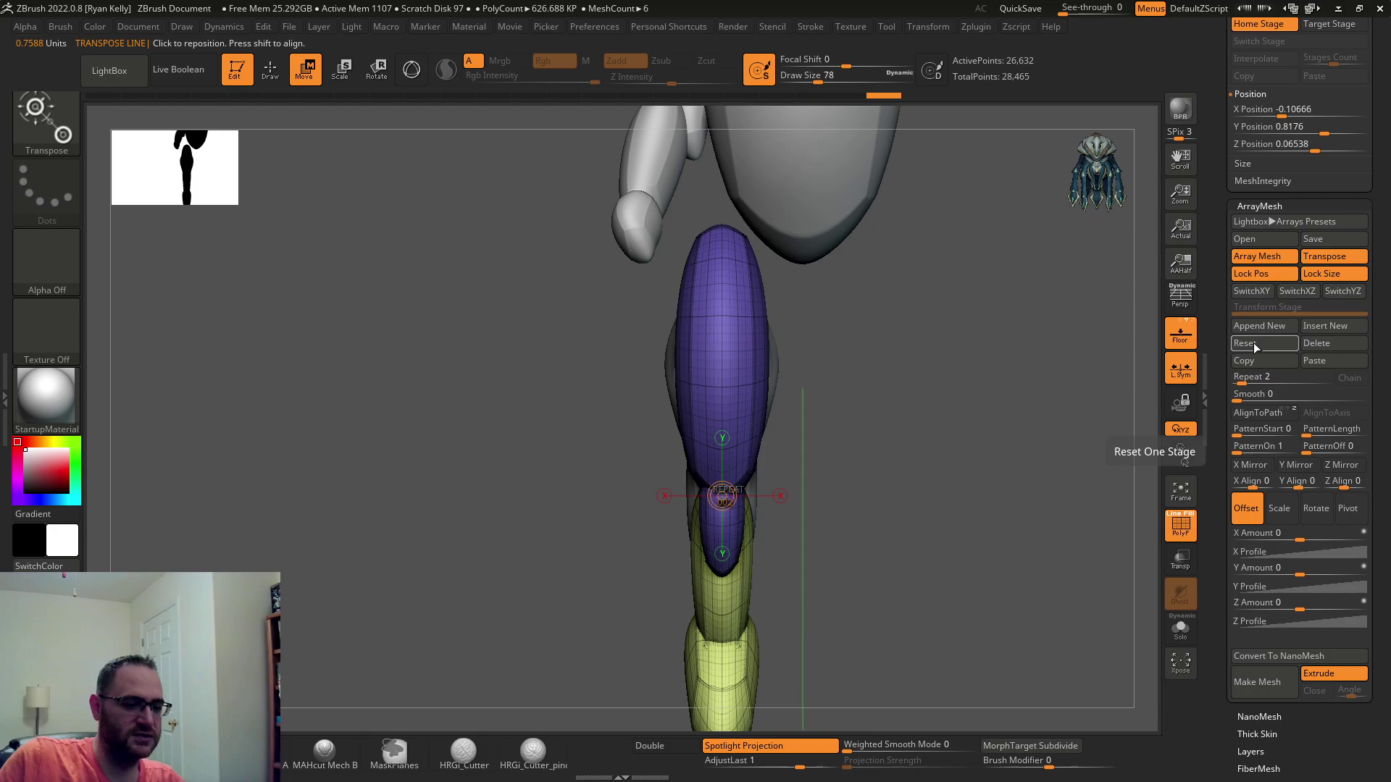
pyautogui.moveTo(1051, 399); pyautogui.dragTo(1019, 732)
pyautogui.keyDown('alt'); pyautogui.moveTo(916, 187); pyautogui.dragTo(913, 319); pyautogui.keyUp('alt')
pyautogui.click(1250, 466)
pyautogui.keyDown('alt'); pyautogui.moveTo(1046, 588); pyautogui.dragTo(877, 42); pyautogui.keyUp('alt')
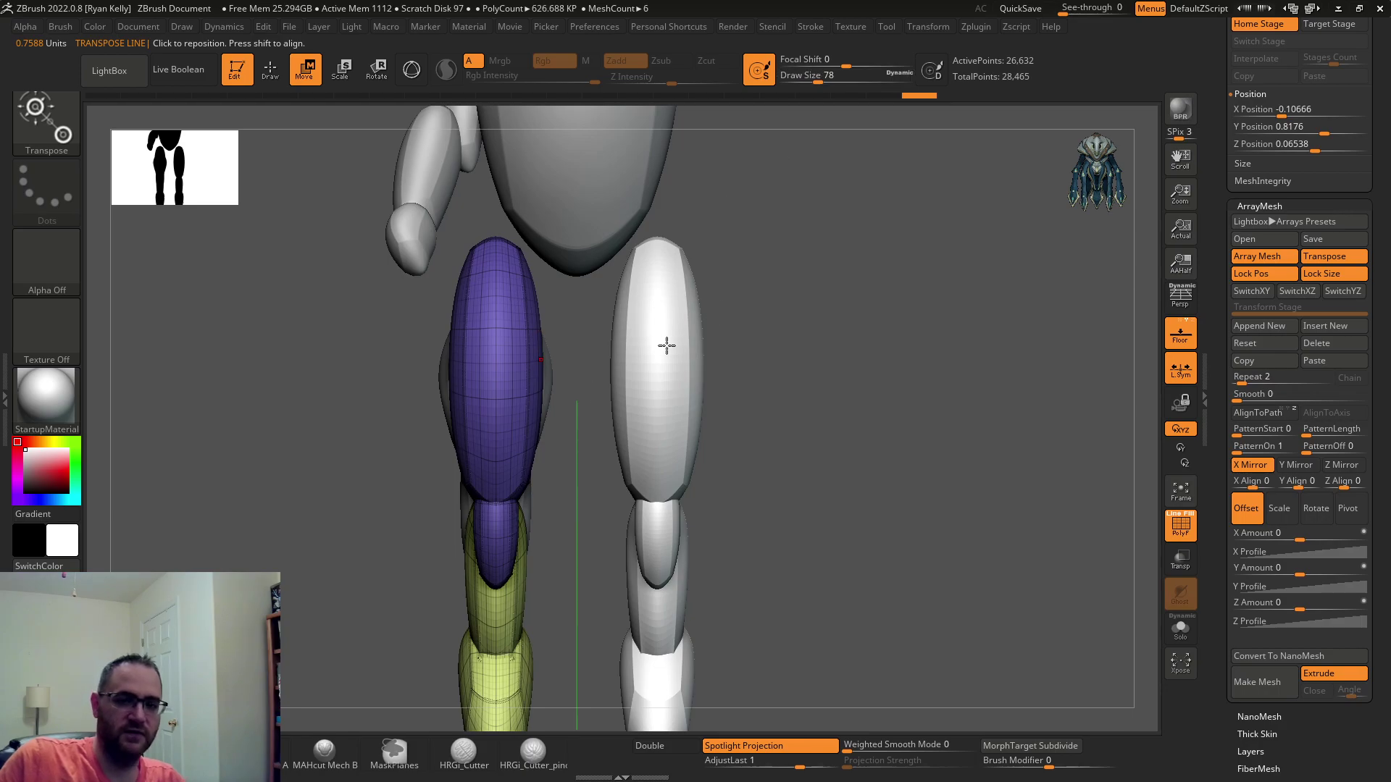
pyautogui.moveTo(874, 289); pyautogui.dragTo(917, 290)
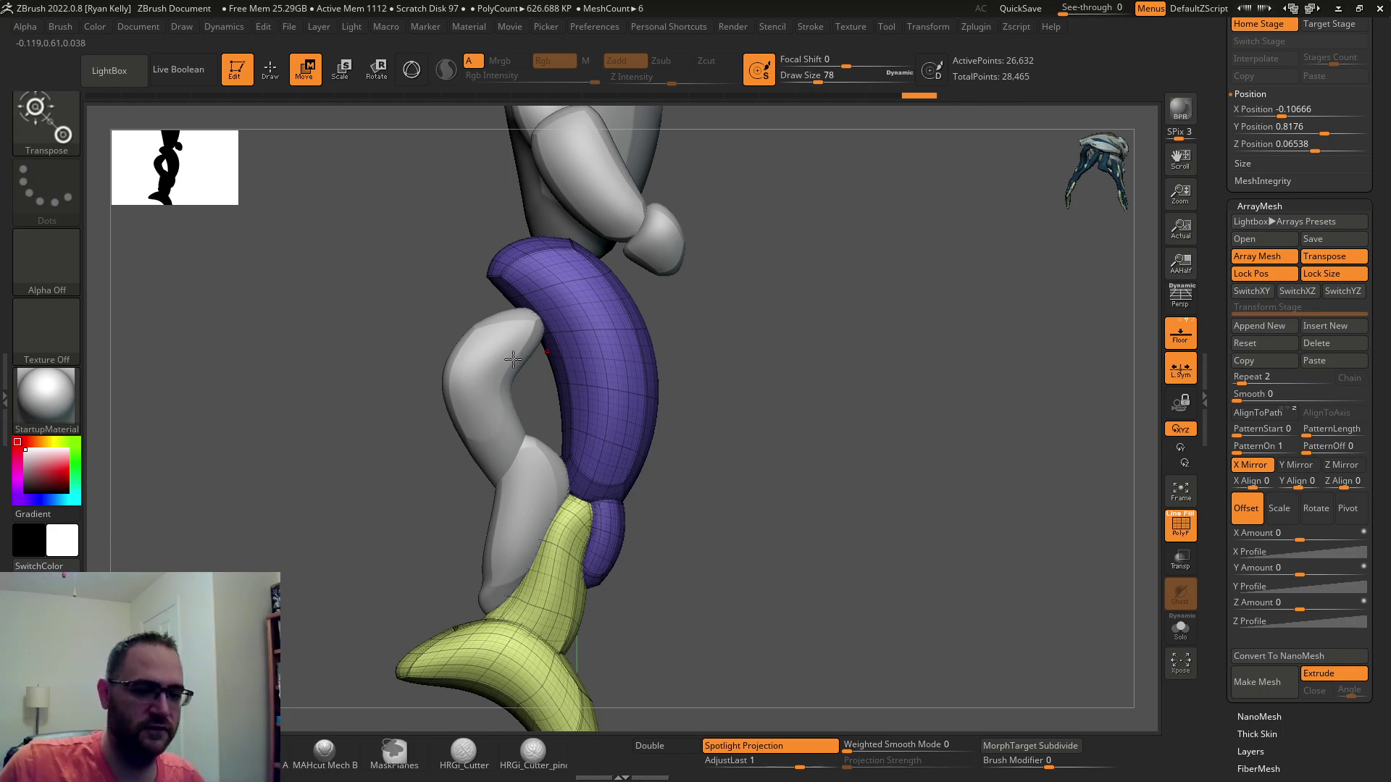
# Select the leg back subtool and turn on ArrayMesh for it in a straight back view.
pyautogui.keyDown('alt'); pyautogui.click(468, 375); pyautogui.keyUp('alt')
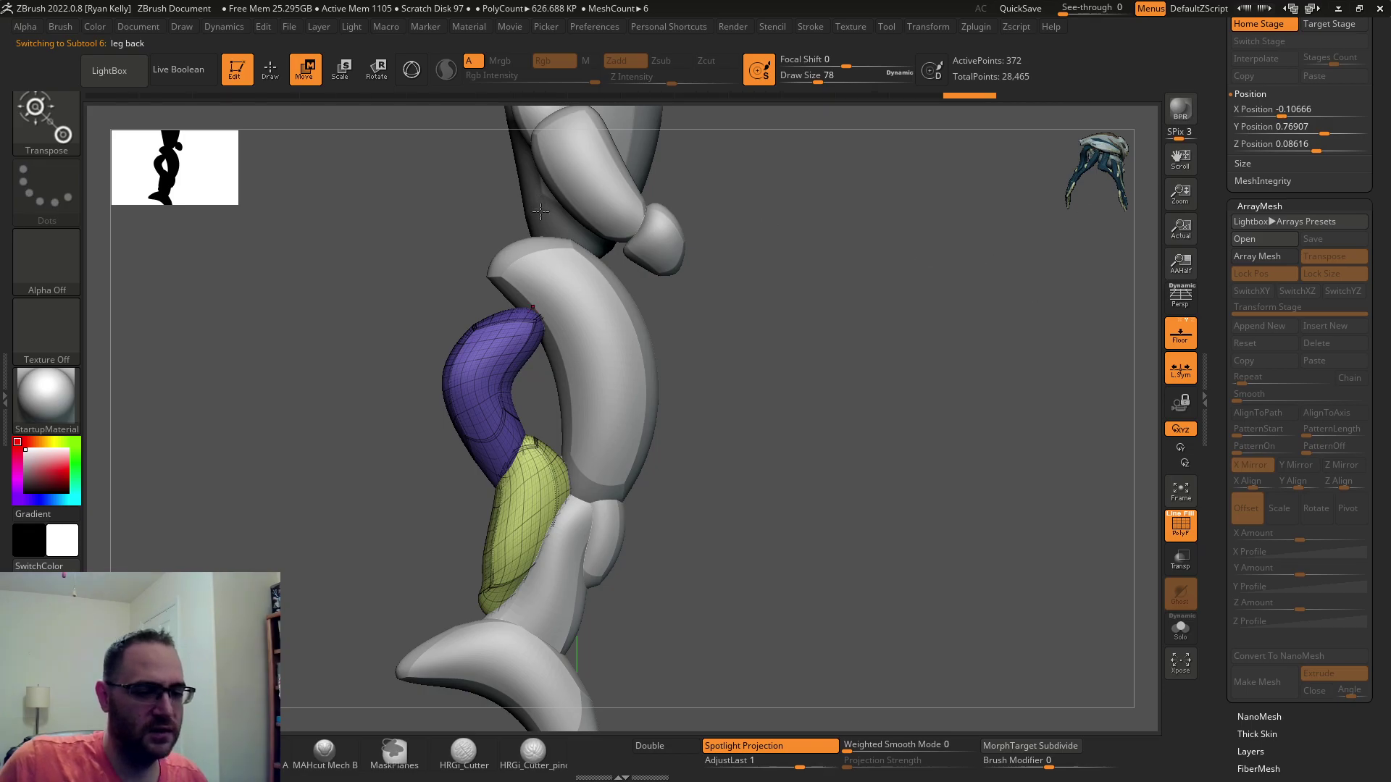
pyautogui.keyDown('alt'); pyautogui.click(559, 301); pyautogui.keyUp('alt')
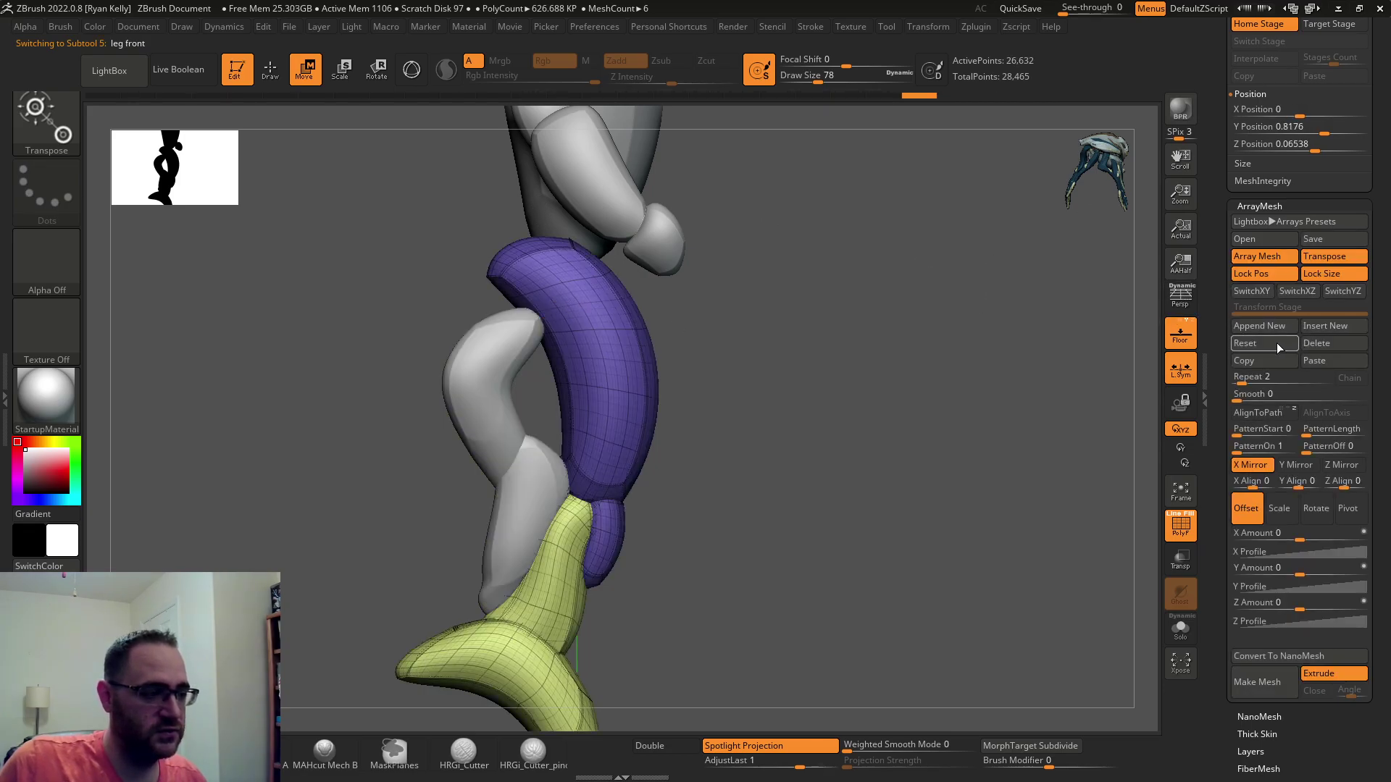
pyautogui.keyDown('alt'); pyautogui.click(487, 373); pyautogui.keyUp('alt')
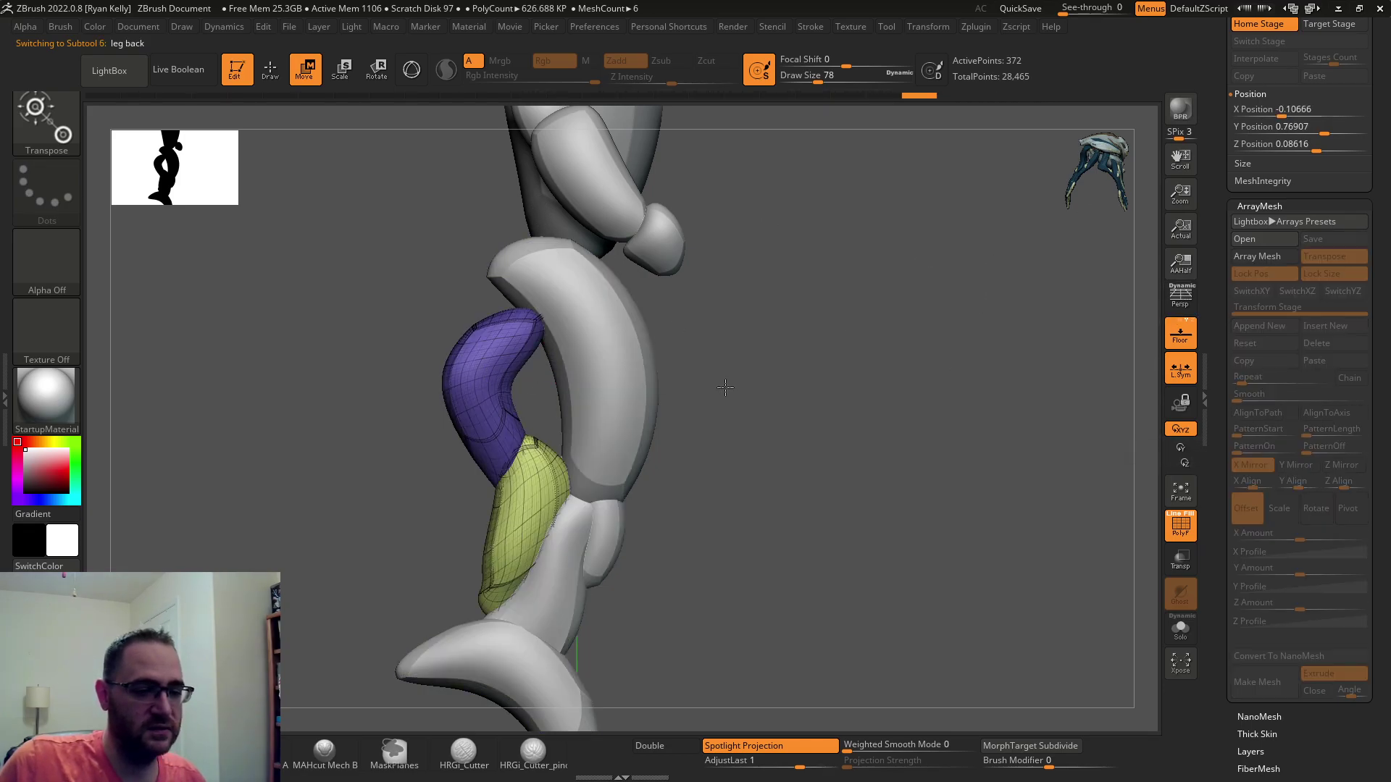
pyautogui.keyDown('shift'); pyautogui.moveTo(740, 385); pyautogui.dragTo(978, 358); pyautogui.keyUp('shift')
pyautogui.click(1258, 258)
# Turn off Lock Pos, Lock Size and Transpose for the leg back array.
pyautogui.click(1259, 276)
pyautogui.click(1269, 277)
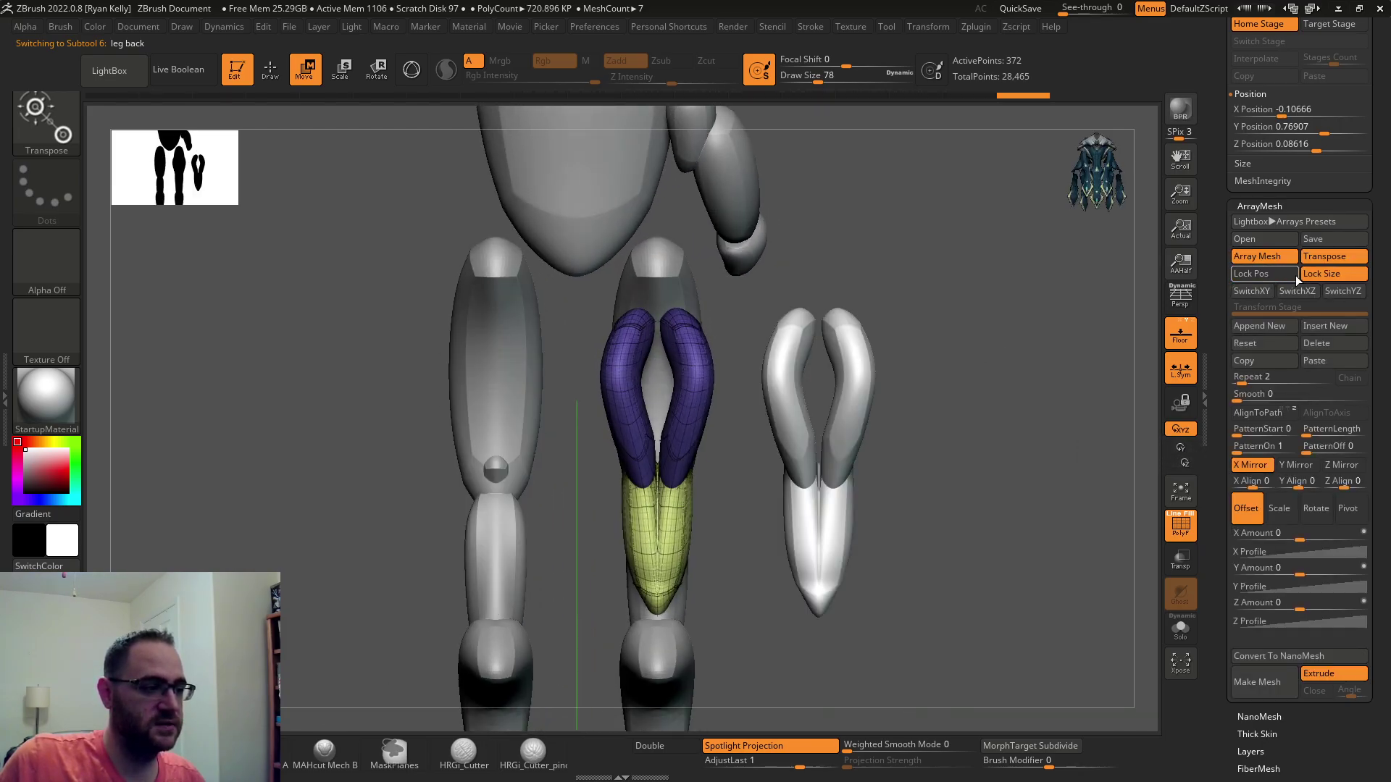
pyautogui.click(1309, 275)
pyautogui.click(1311, 260)
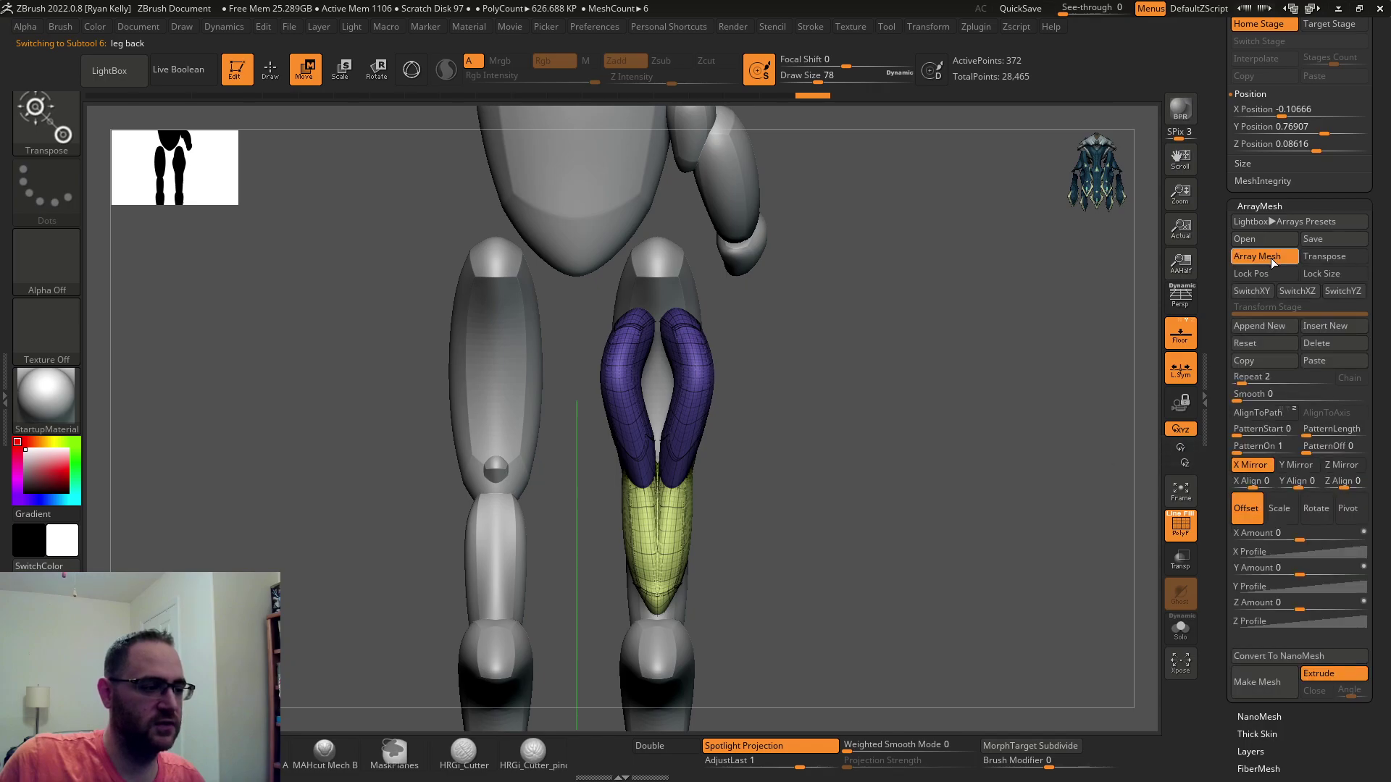
# Toggle X Mirror off and on for the leg back array, and compare it from the side and back.
pyautogui.click(1251, 465)
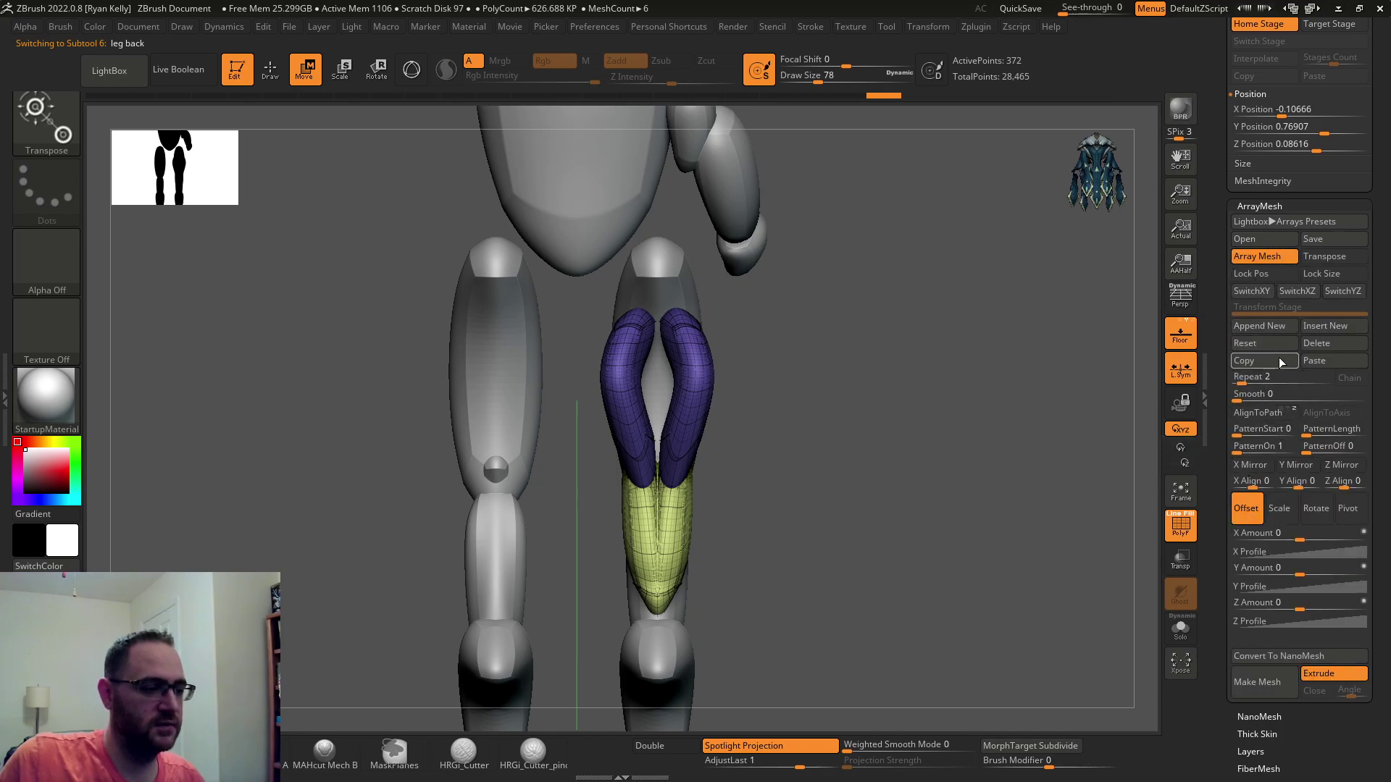
pyautogui.click(1251, 465)
pyautogui.moveTo(1021, 365); pyautogui.dragTo(953, 371)
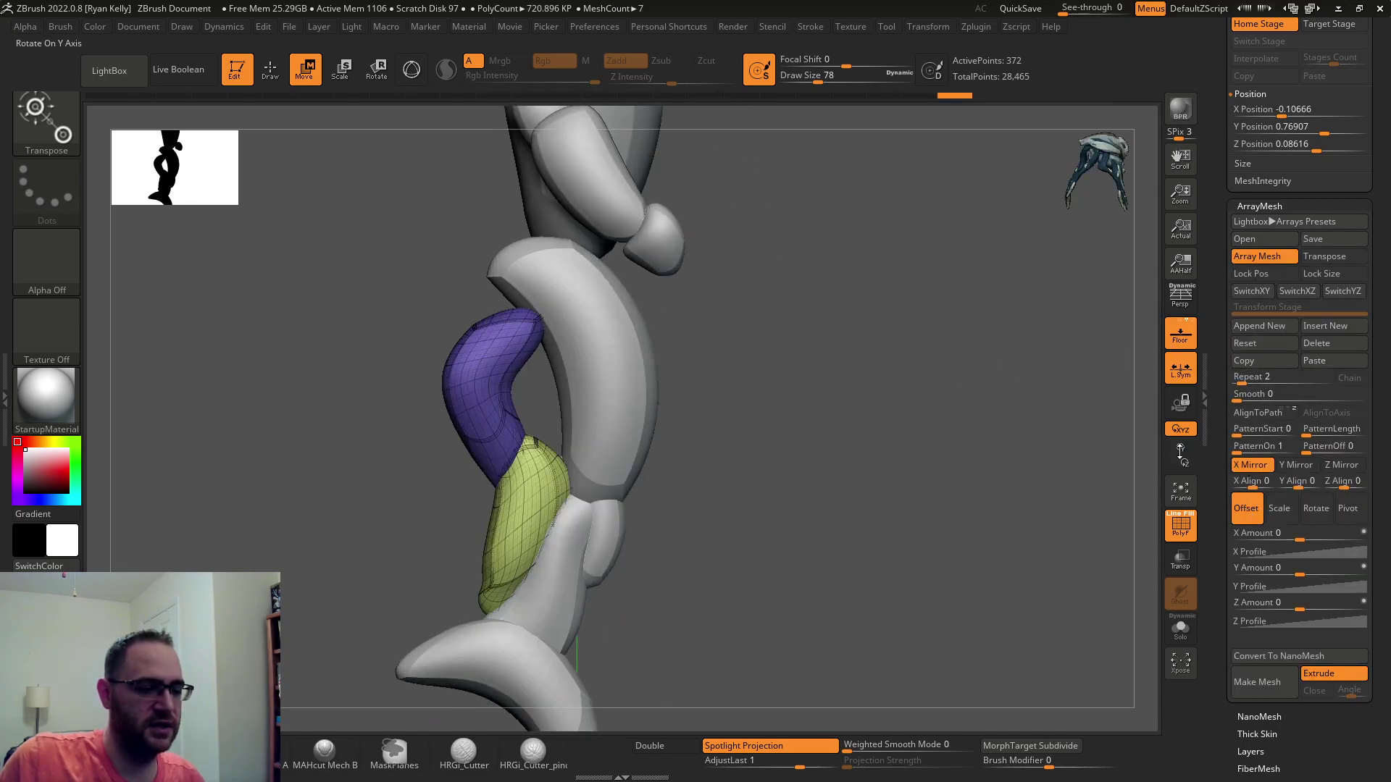
pyautogui.keyDown('shift'); pyautogui.moveTo(1130, 448); pyautogui.dragTo(598, 410); pyautogui.keyUp('shift')
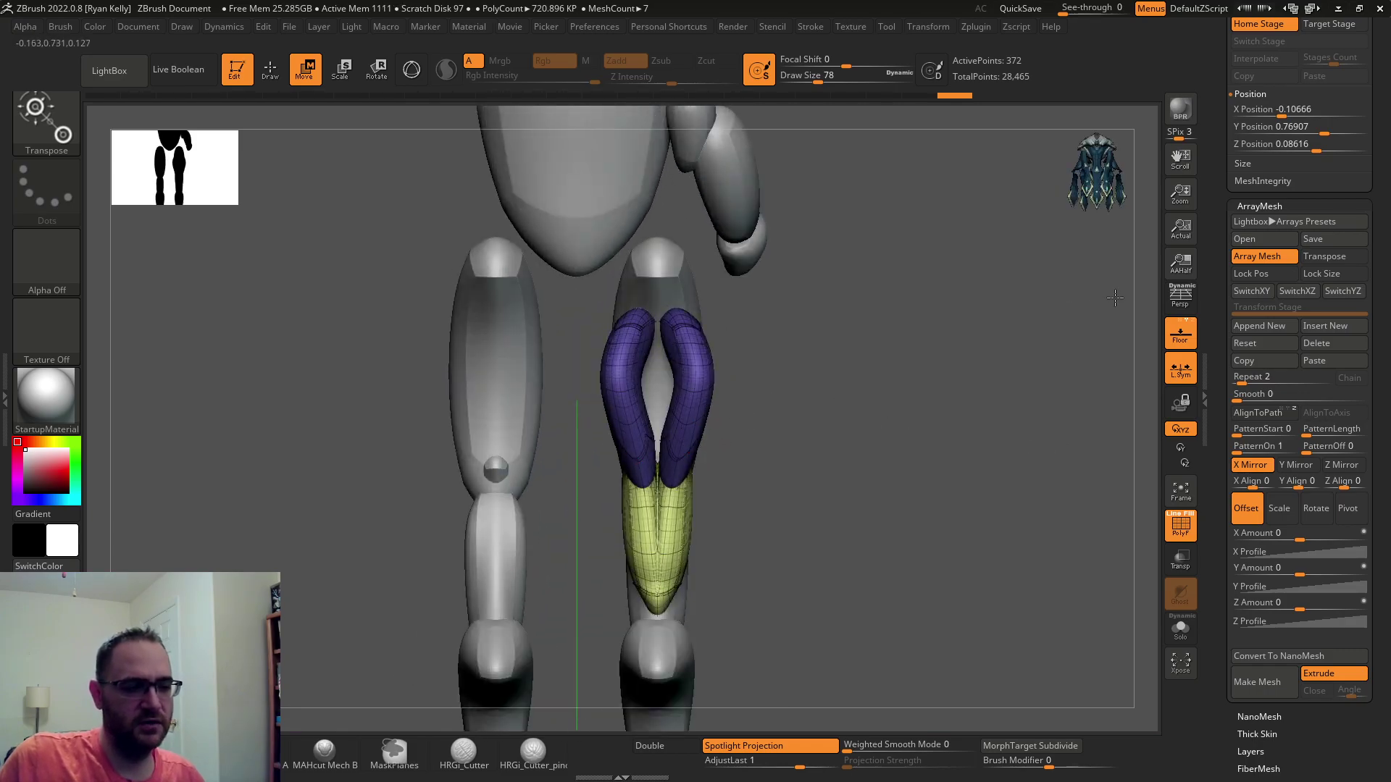
pyautogui.moveTo(1115, 297); pyautogui.dragTo(1050, 303)
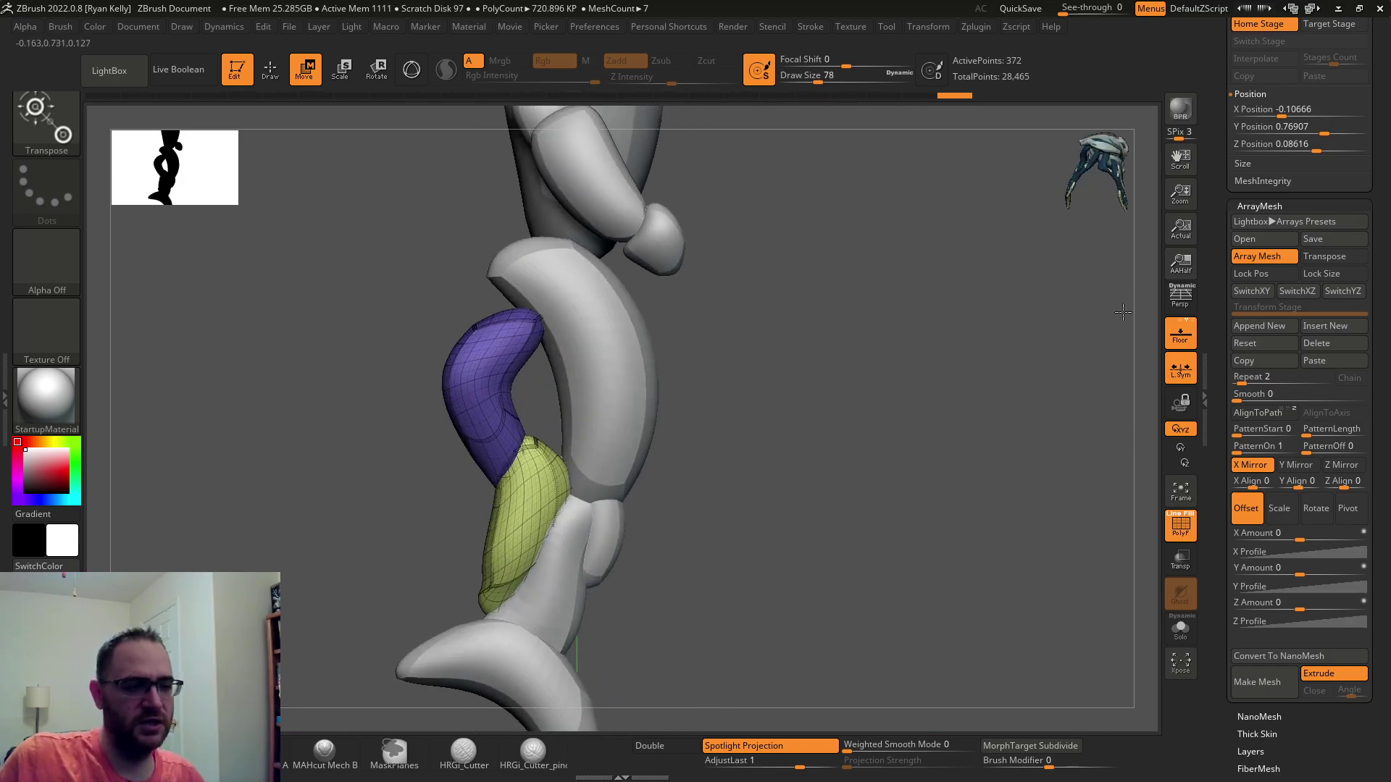
# Turn on Lock Pos and Lock Size so the leg back array mirrors onto the opposite leg.
pyautogui.click(1268, 273)
pyautogui.click(1319, 275)
pyautogui.click(1271, 328)
pyautogui.moveTo(1052, 331); pyautogui.dragTo(1116, 337)
pyautogui.click(1336, 360)
pyautogui.moveTo(1007, 348); pyautogui.dragTo(1028, 352)
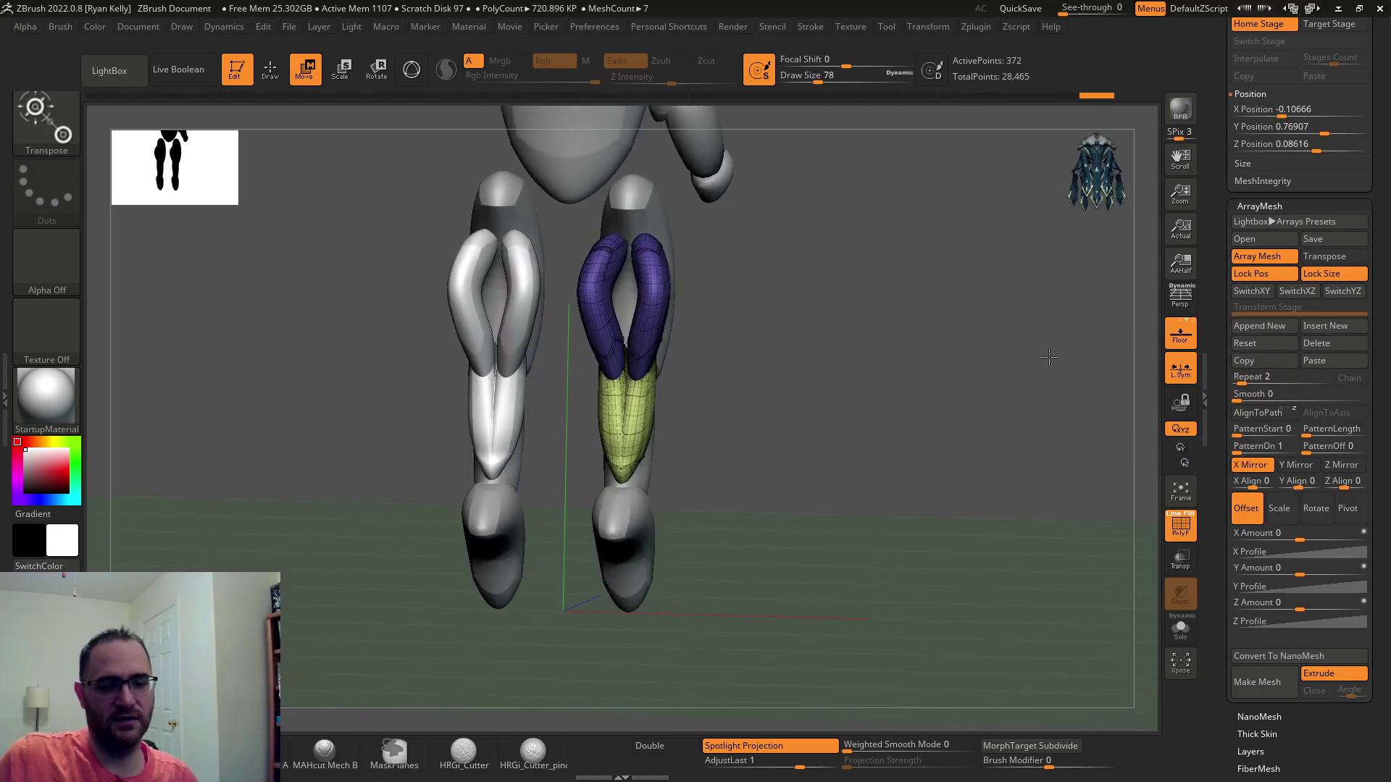
# Inspect both mirrored legs from the side and front, including the full droid.
pyautogui.moveTo(1022, 357); pyautogui.dragTo(902, 362)
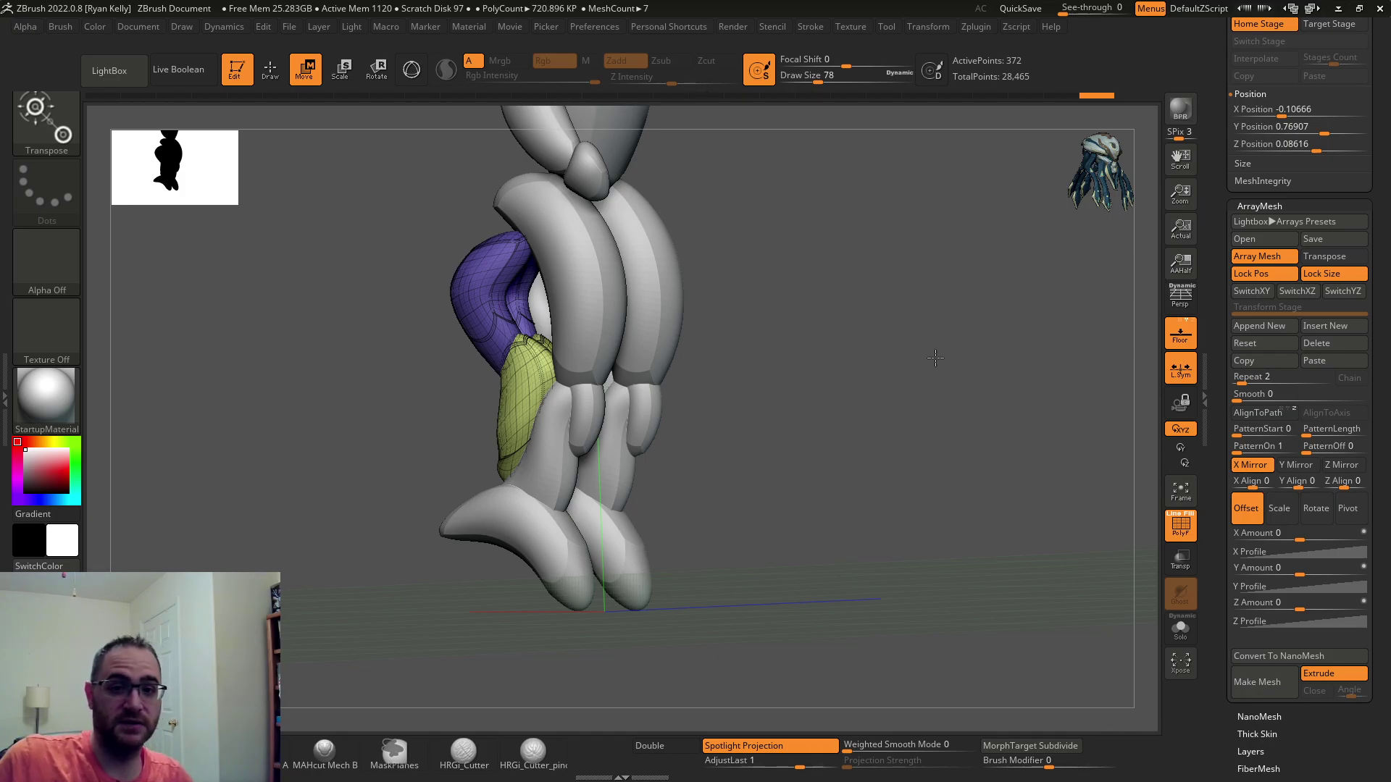
pyautogui.moveTo(843, 329); pyautogui.dragTo(793, 337)
pyautogui.keyDown('alt'); pyautogui.moveTo(839, 289); pyautogui.dragTo(854, 389); pyautogui.keyUp('alt')
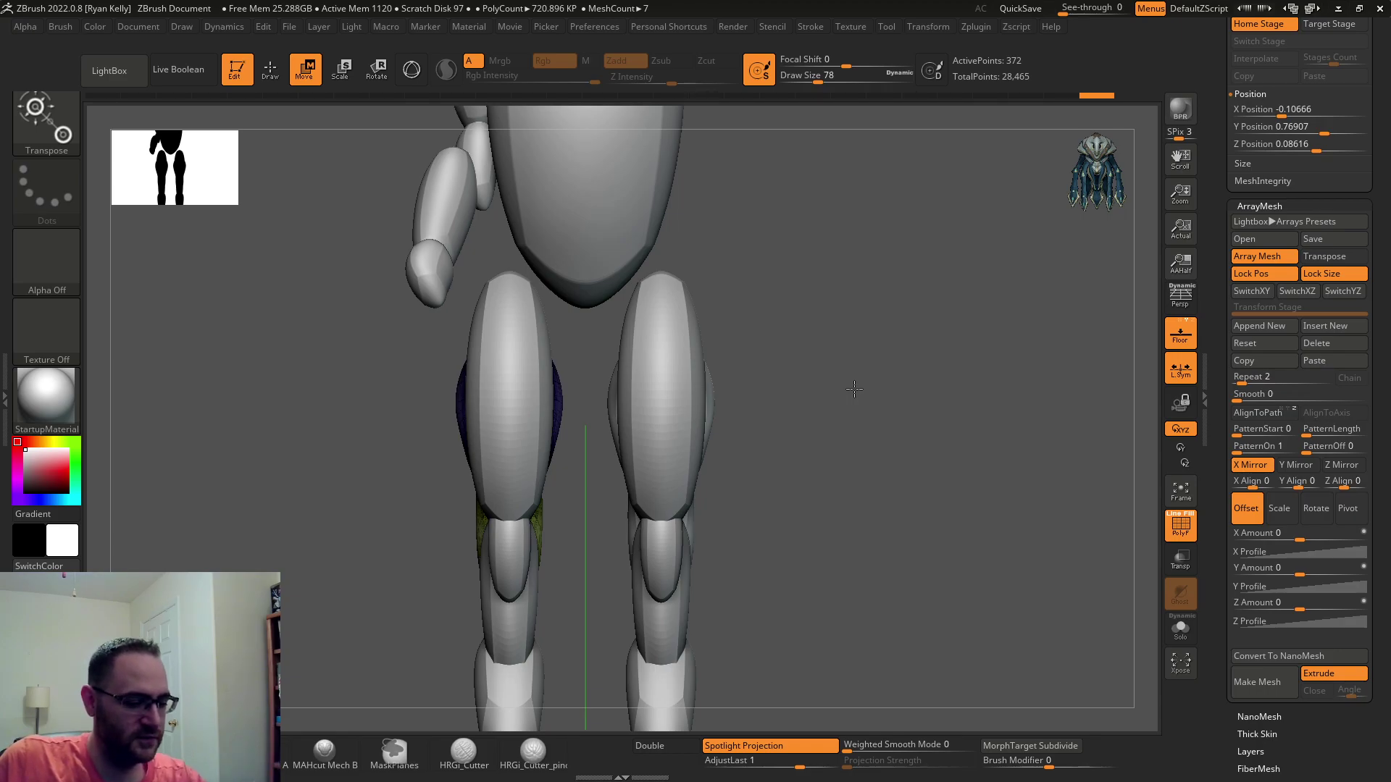
pyautogui.moveTo(854, 389); pyautogui.dragTo(877, 421)
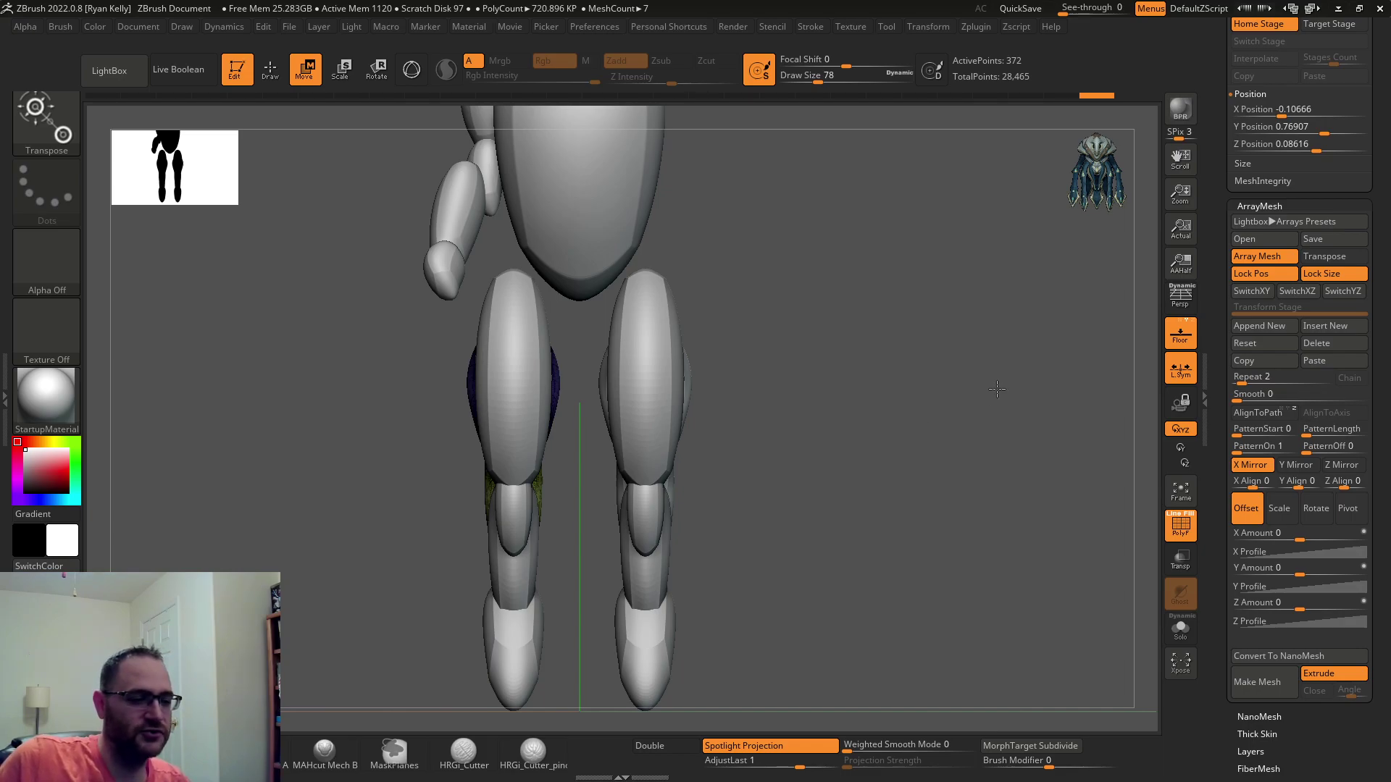
pyautogui.keyDown('alt'); pyautogui.moveTo(996, 390); pyautogui.dragTo(953, 403); pyautogui.keyUp('alt')
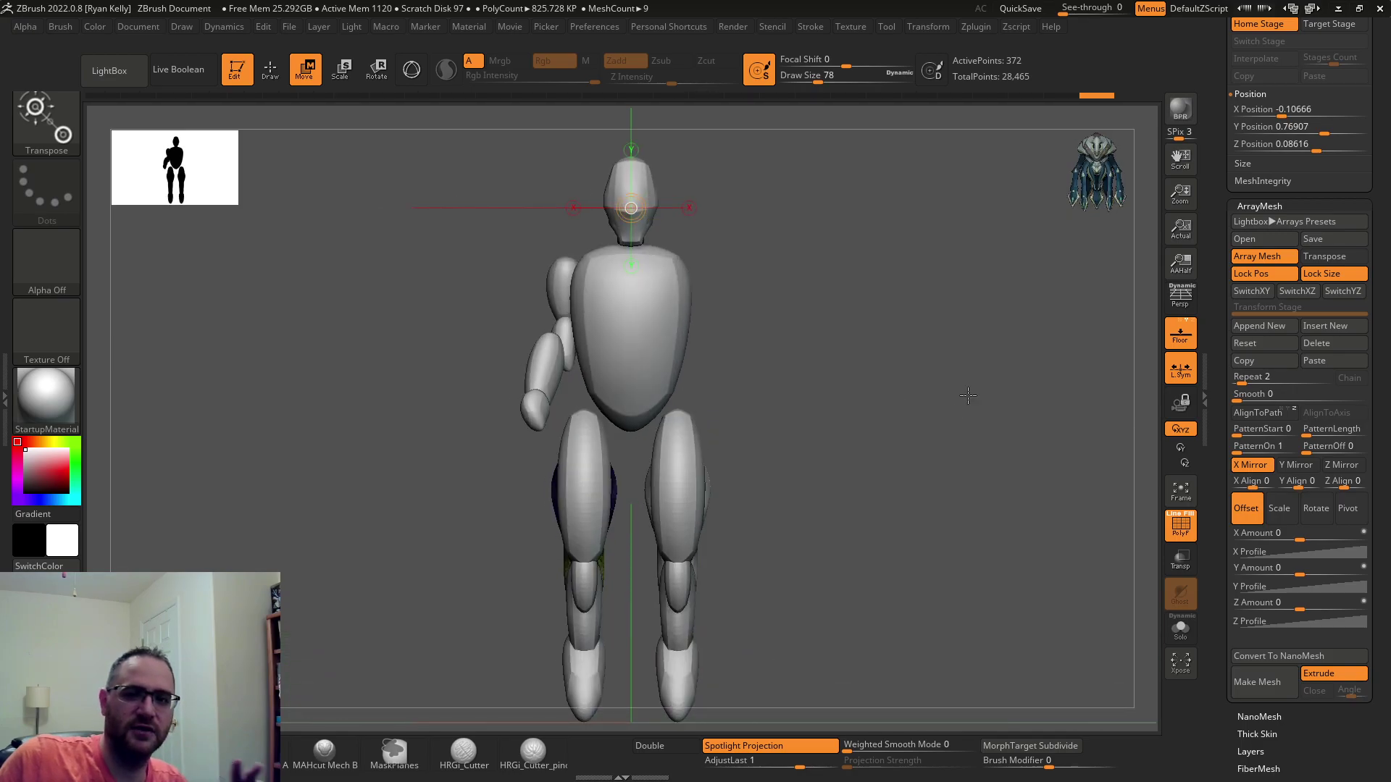